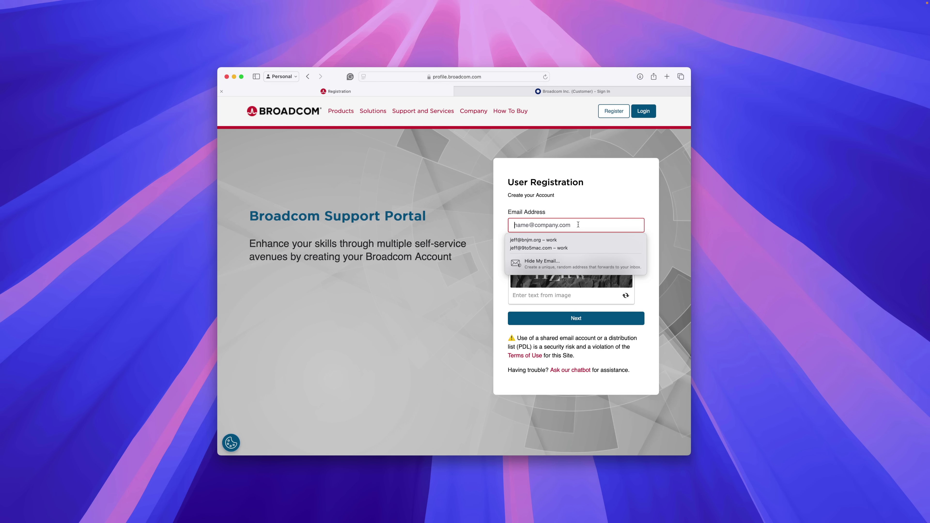
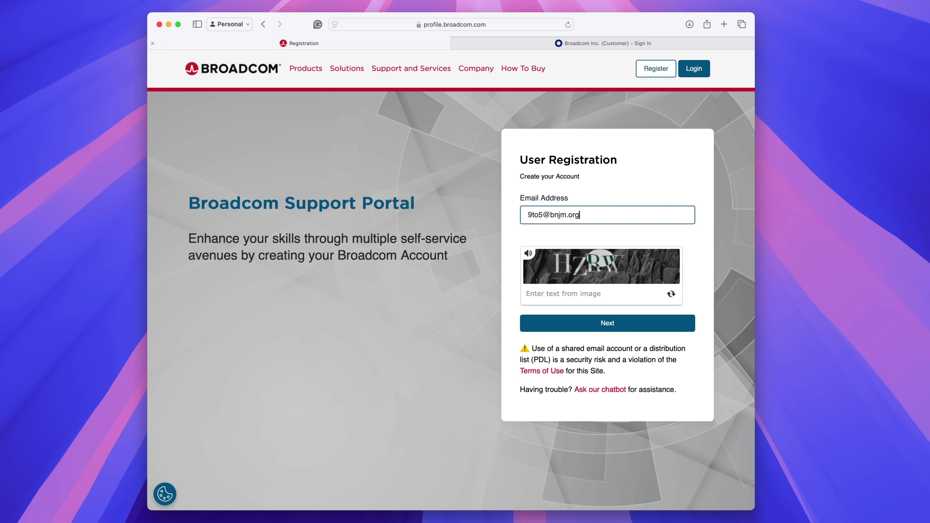
# Step: Register with the account email and captcha text, then autofill the emailed six-digit verification code
pyautogui.click(604, 289)
pyautogui.write('HZ')
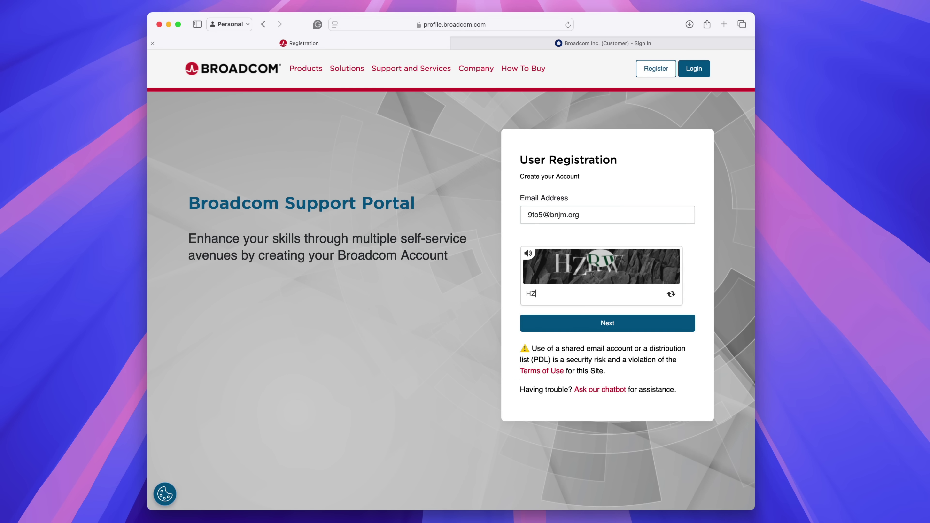
pyautogui.write('RW')
pyautogui.click(616, 324)
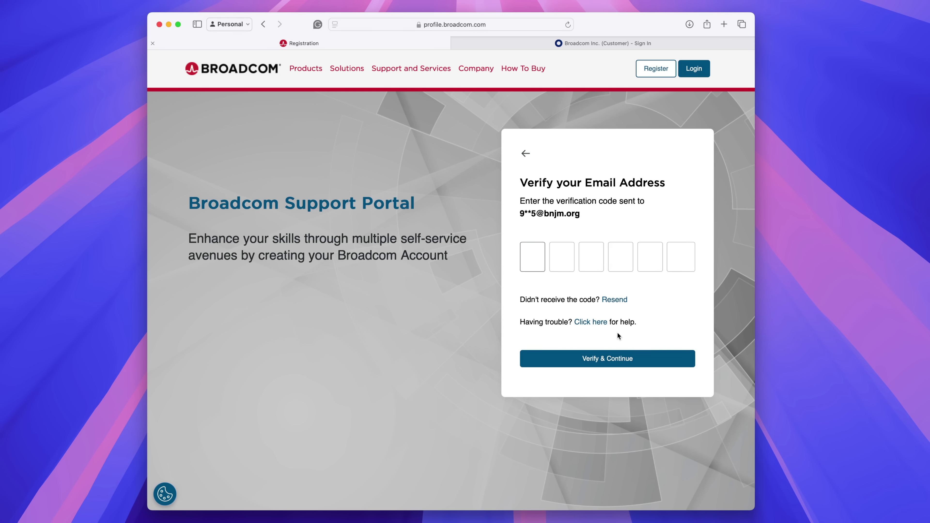
pyautogui.click(534, 260)
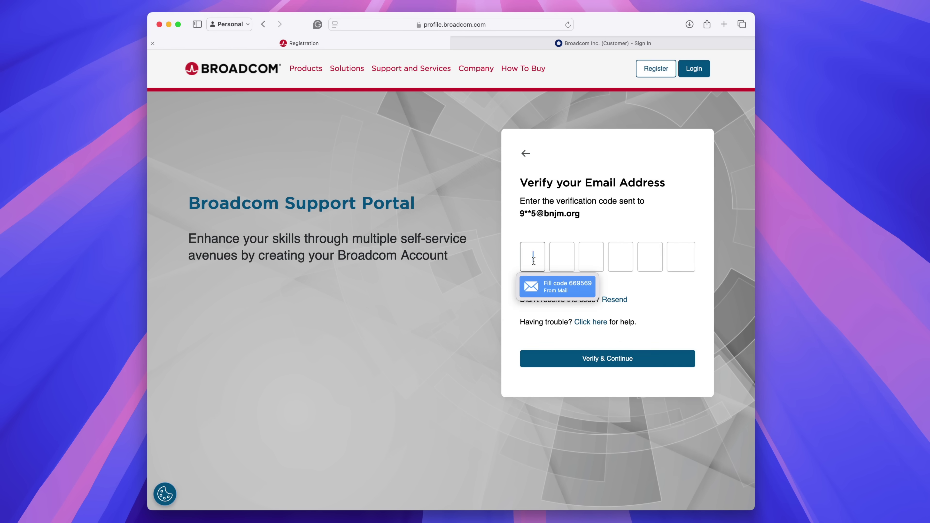
pyautogui.click(579, 292)
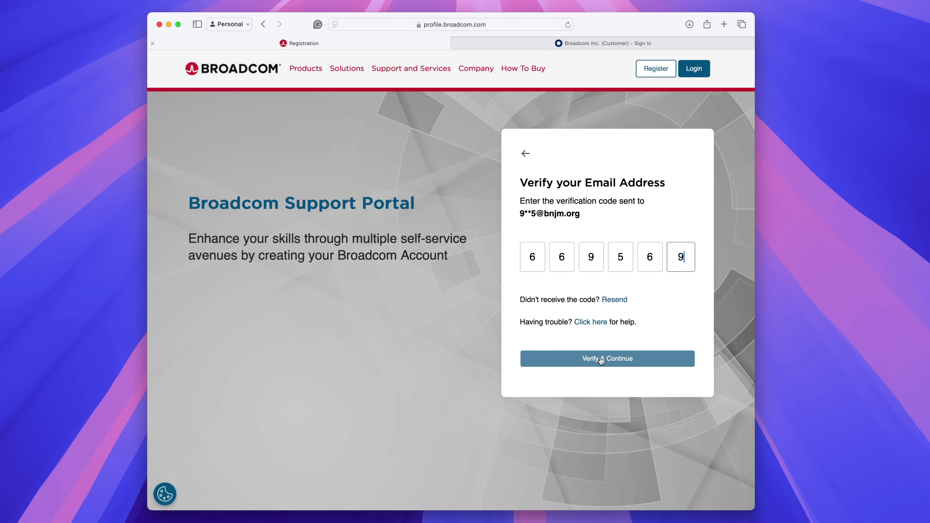
# Step: Confirm the verification code and enter first name, last name and United States as country
pyautogui.click(613, 359)
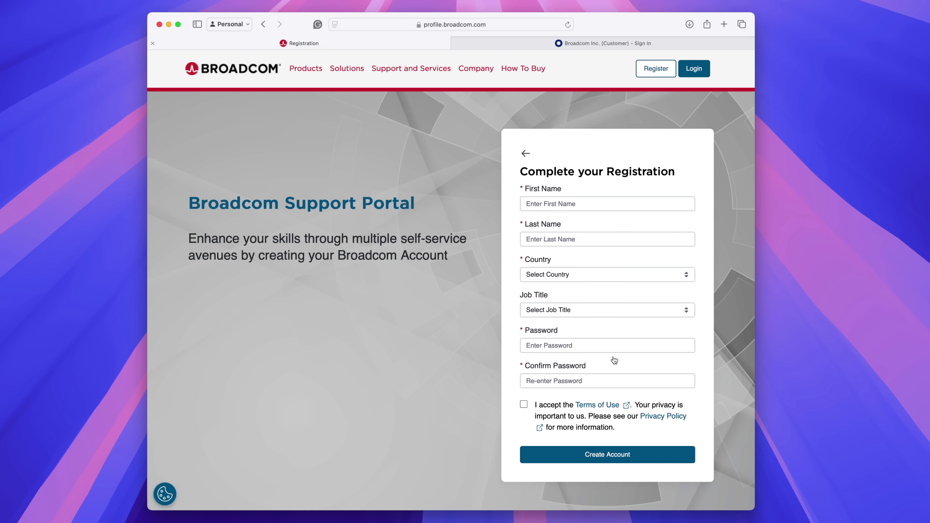
pyautogui.press('Tab')
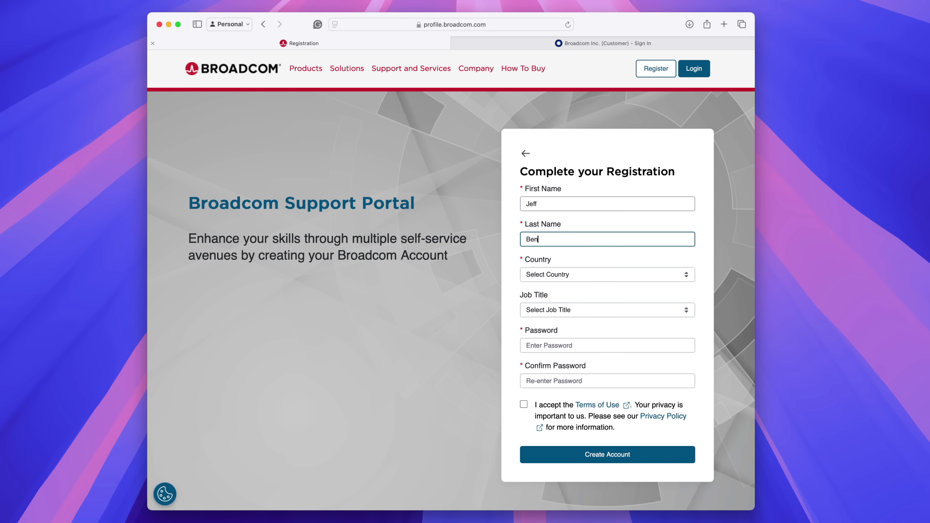
pyautogui.press('Tab')
pyautogui.write('United States')
pyautogui.press('Tab')
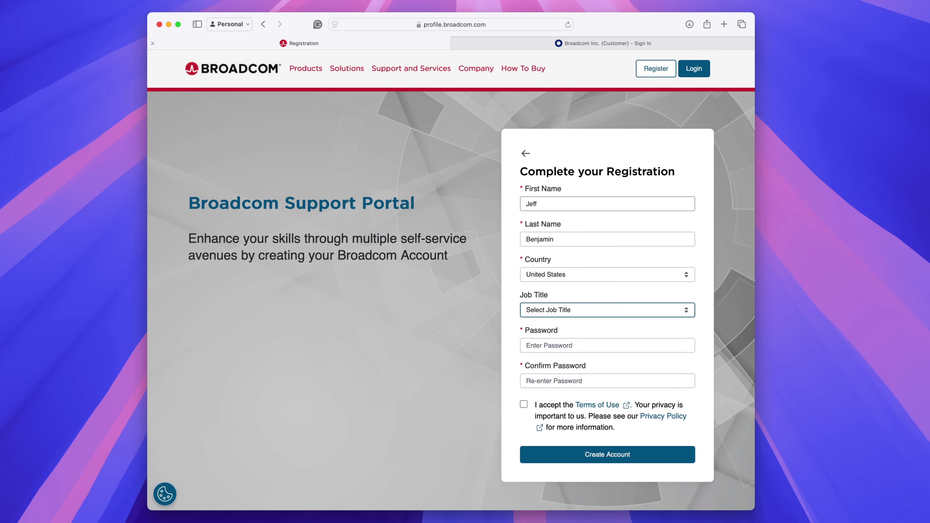
# Step: Use a Safari-generated strong password, accept the terms of use, and create the account
pyautogui.press('Tab')
pyautogui.click(674, 363)
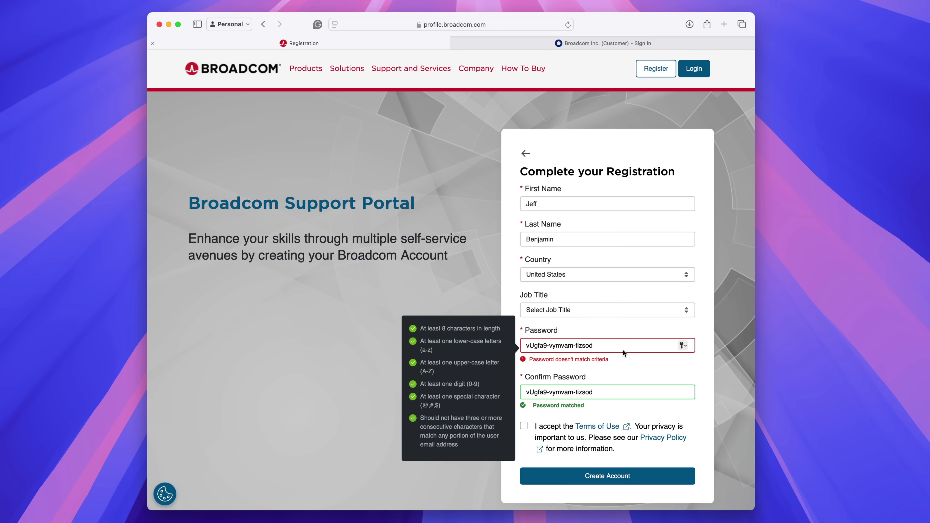
pyautogui.click(608, 379)
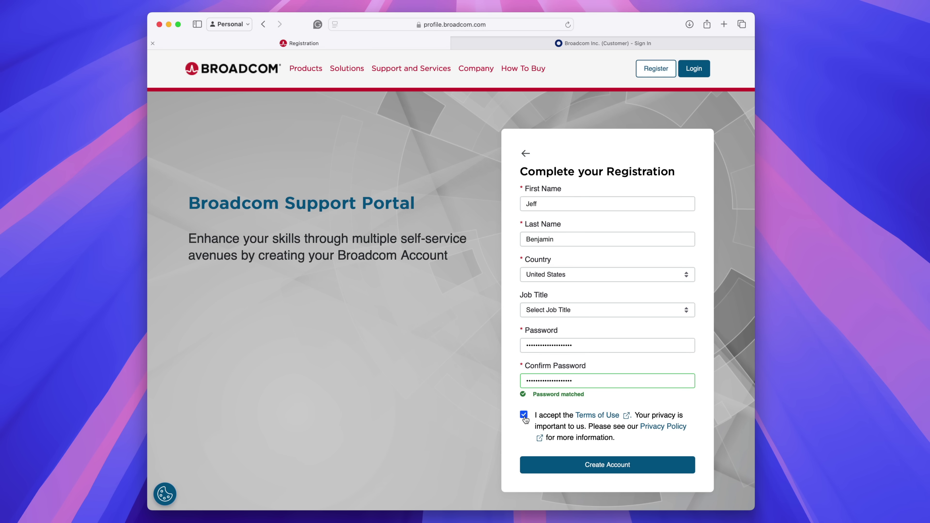
pyautogui.click(602, 465)
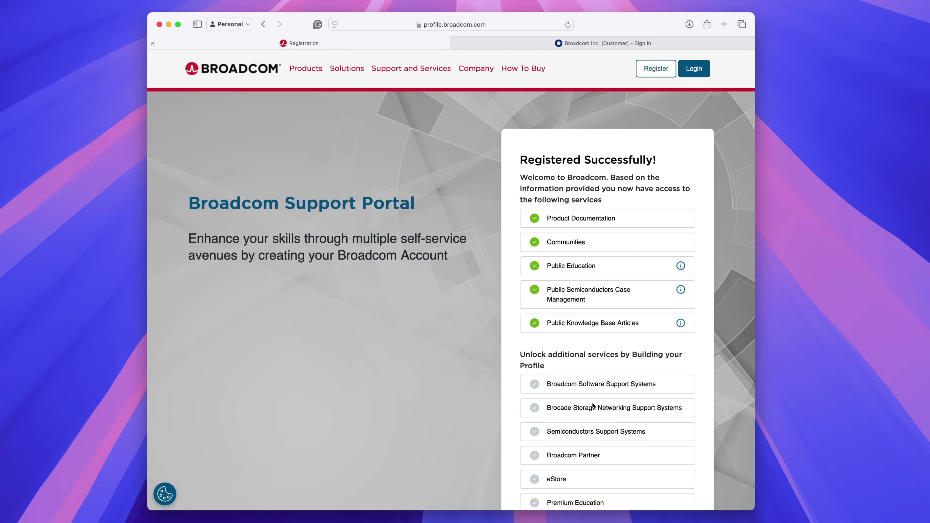
pyautogui.scroll(-4, 592, 402)
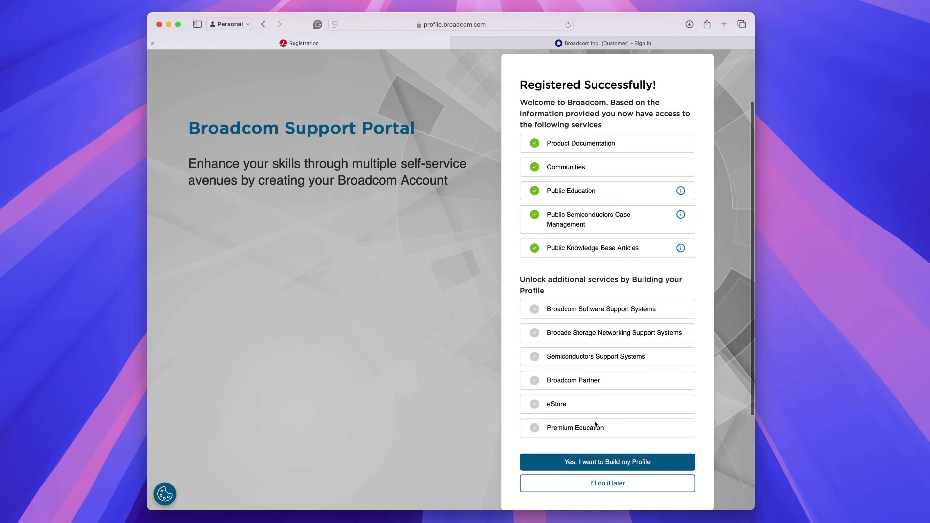
# Step: Skip building the profile and save the new password in Safari under the account email
pyautogui.click(604, 483)
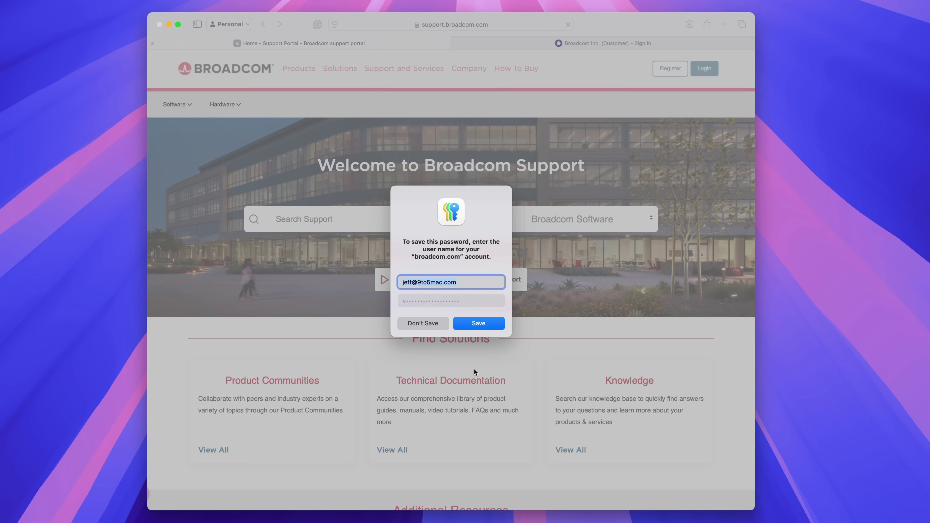
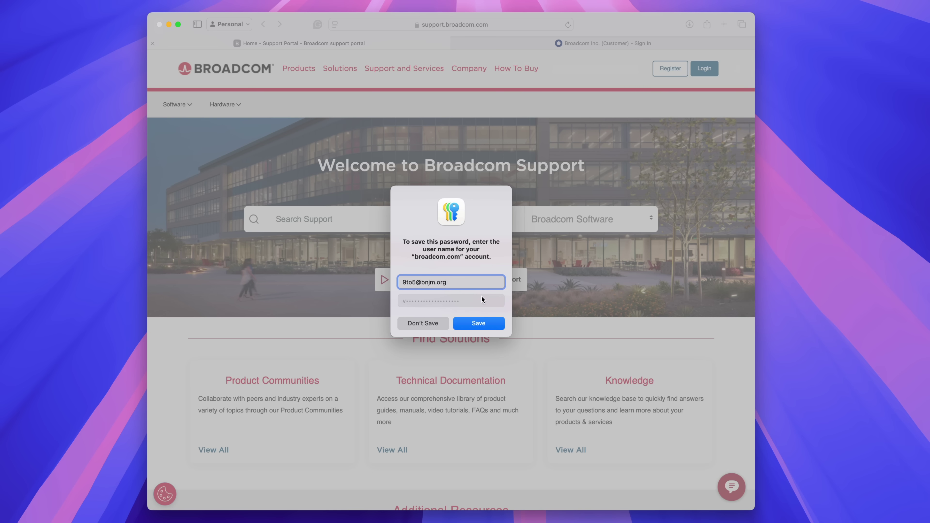
pyautogui.click(476, 324)
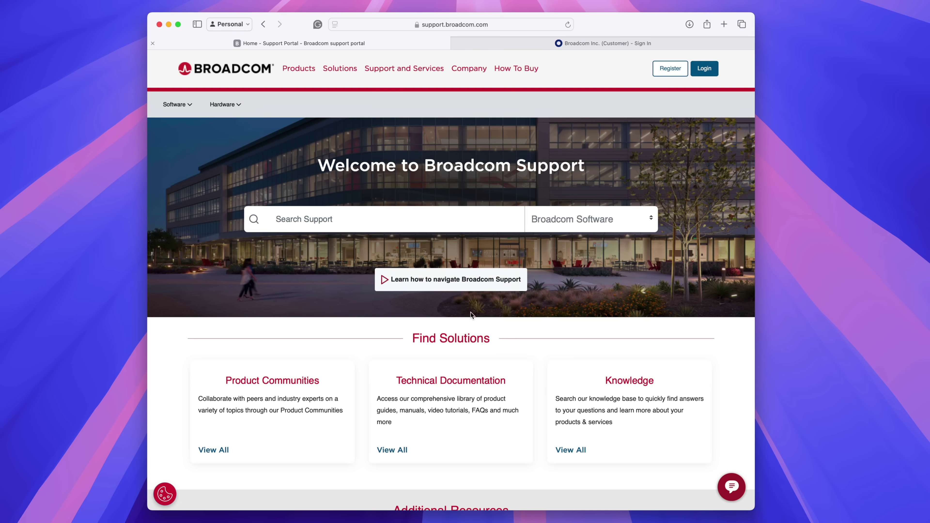
# Step: Sign in on the customer tab using the autofilled new-account username and saved password
pyautogui.click(515, 40)
pyautogui.click(454, 308)
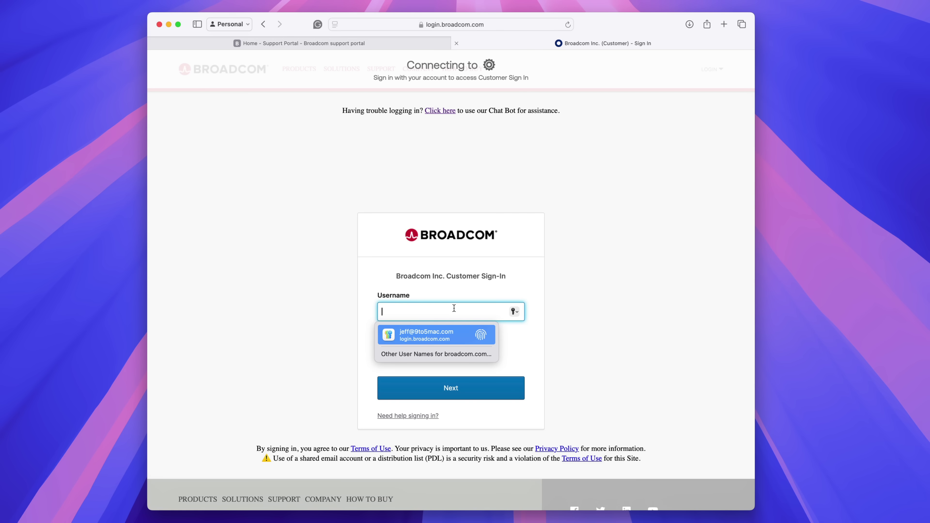
pyautogui.click(443, 354)
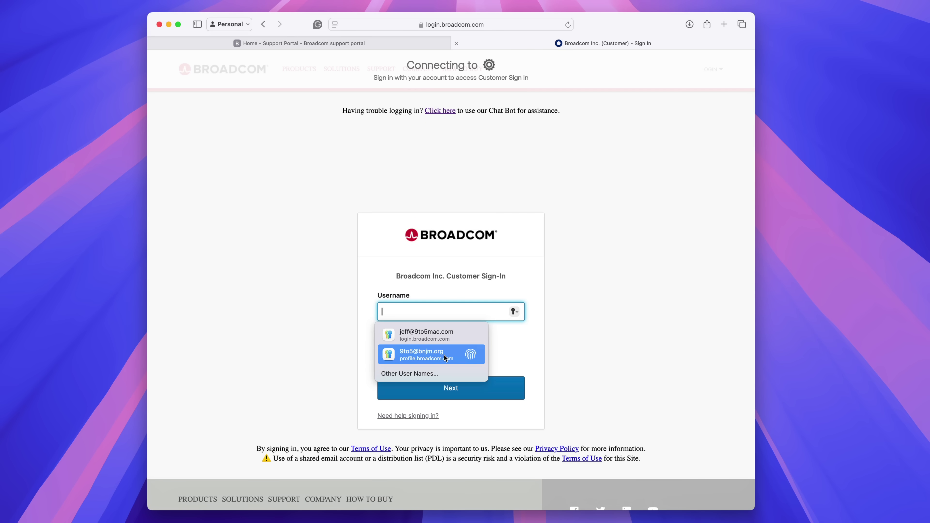
pyautogui.click(427, 354)
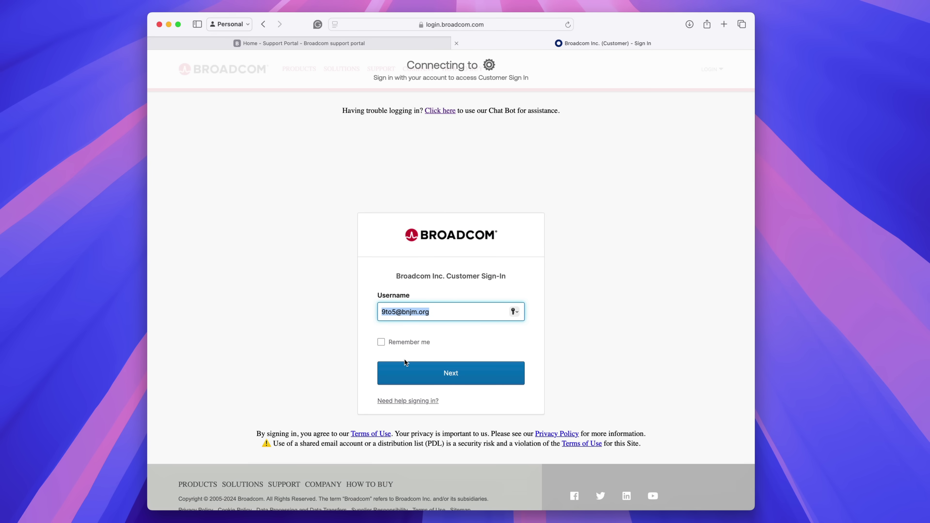
pyautogui.click(406, 365)
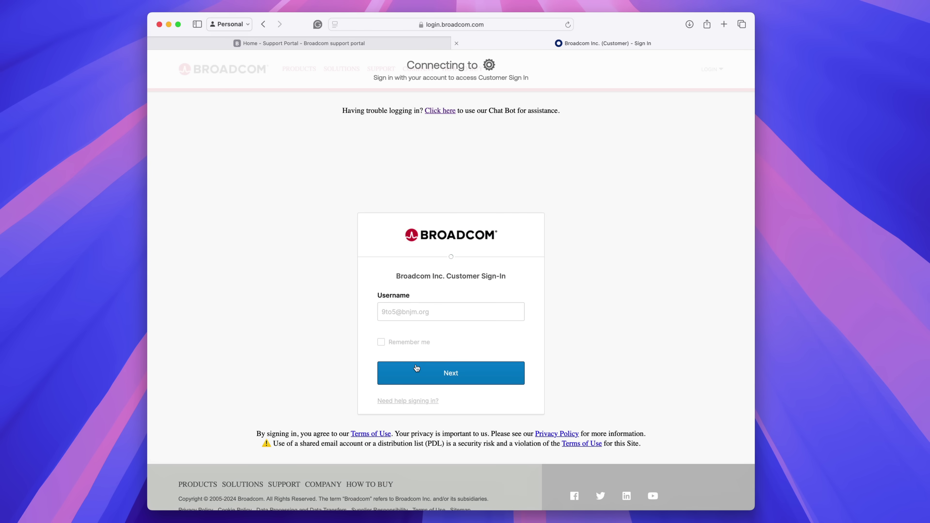
pyautogui.click(423, 367)
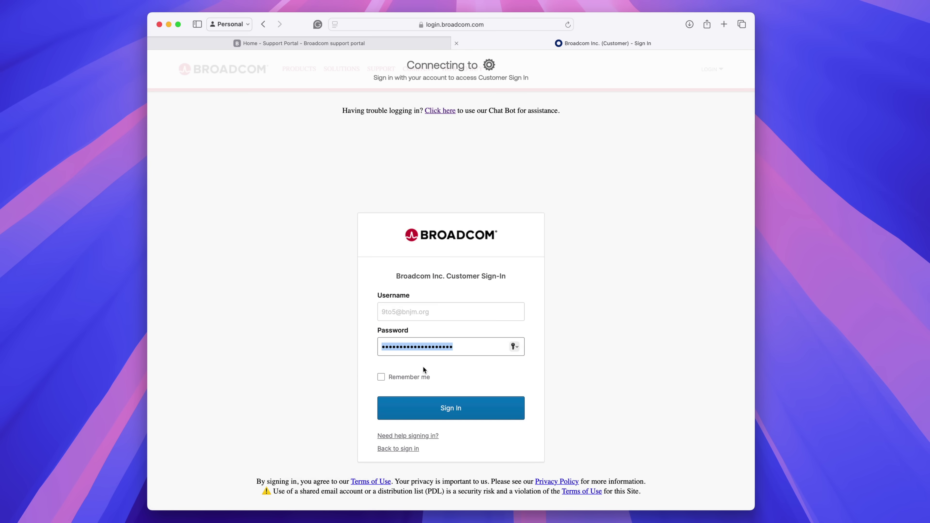
pyautogui.click(452, 405)
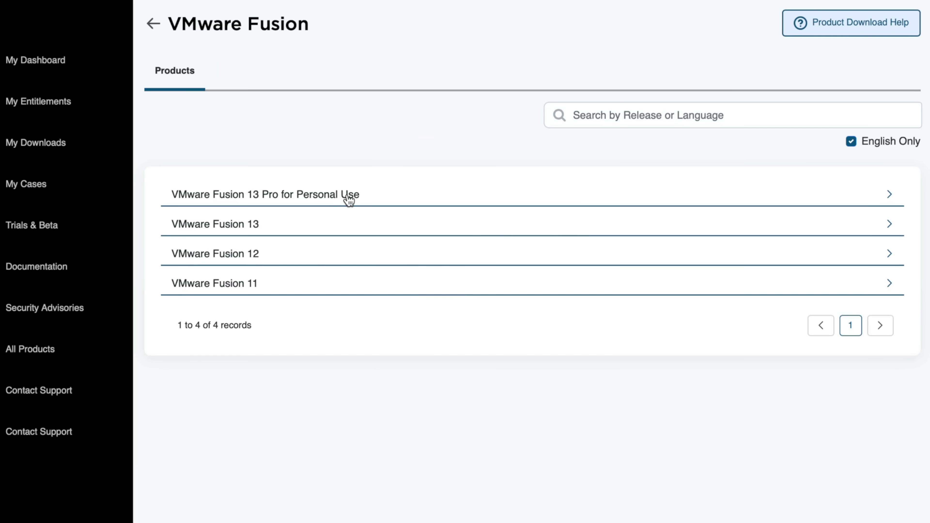
# Step: Open VMware Fusion 13 Pro for Personal Use 13.5.2, agree to the terms, and start the download
pyautogui.click(375, 198)
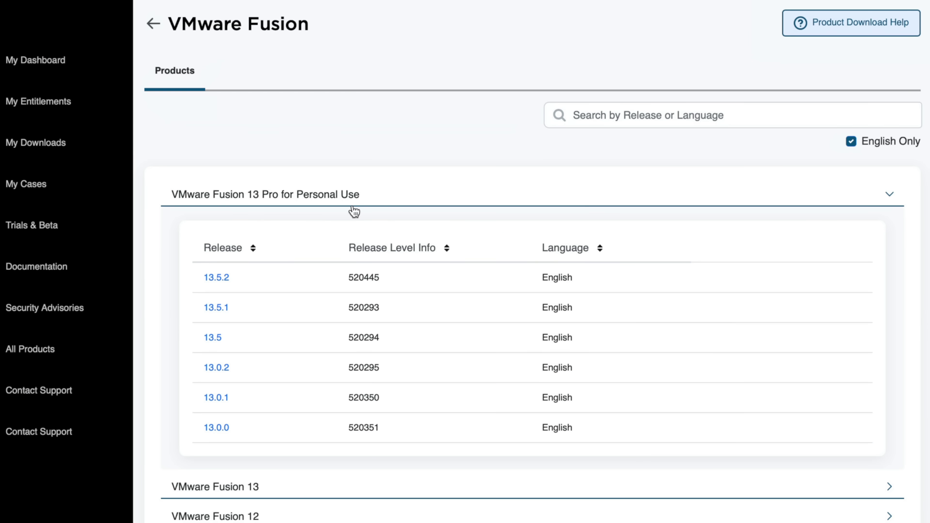
pyautogui.click(220, 278)
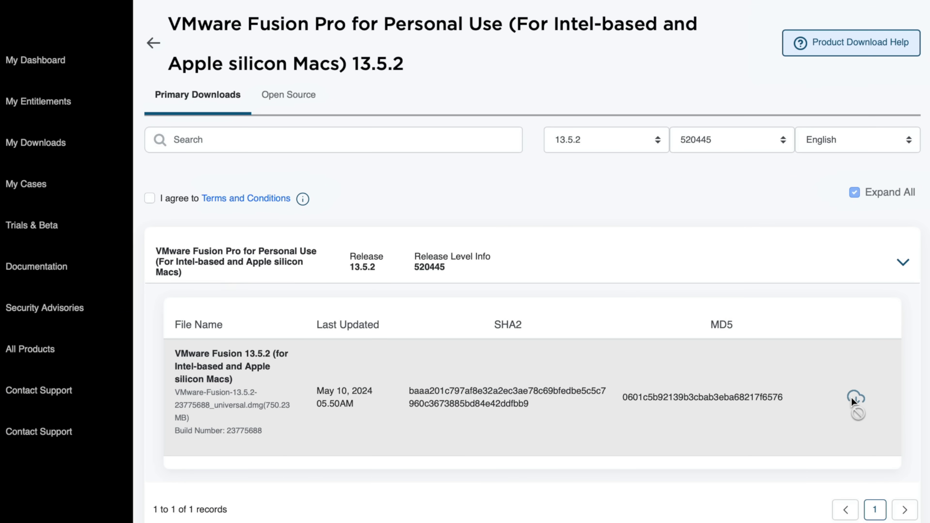
pyautogui.click(150, 200)
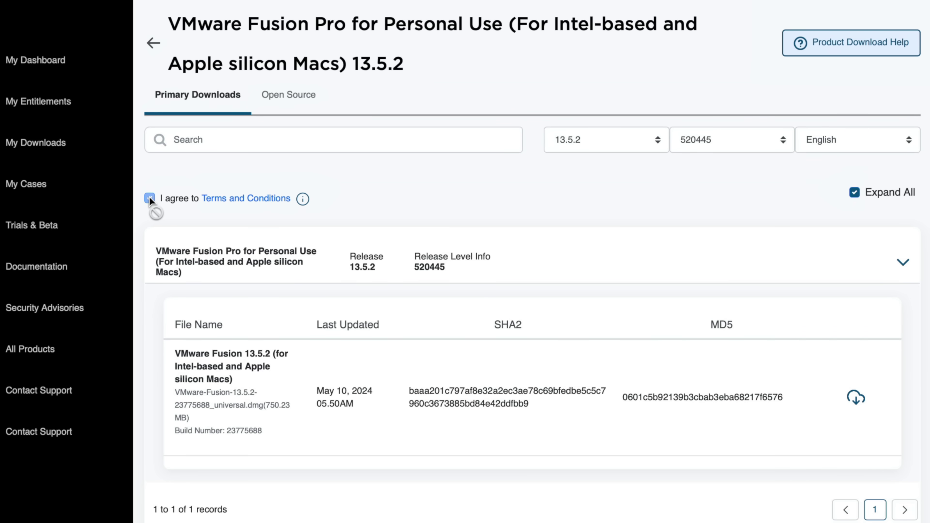
pyautogui.click(856, 400)
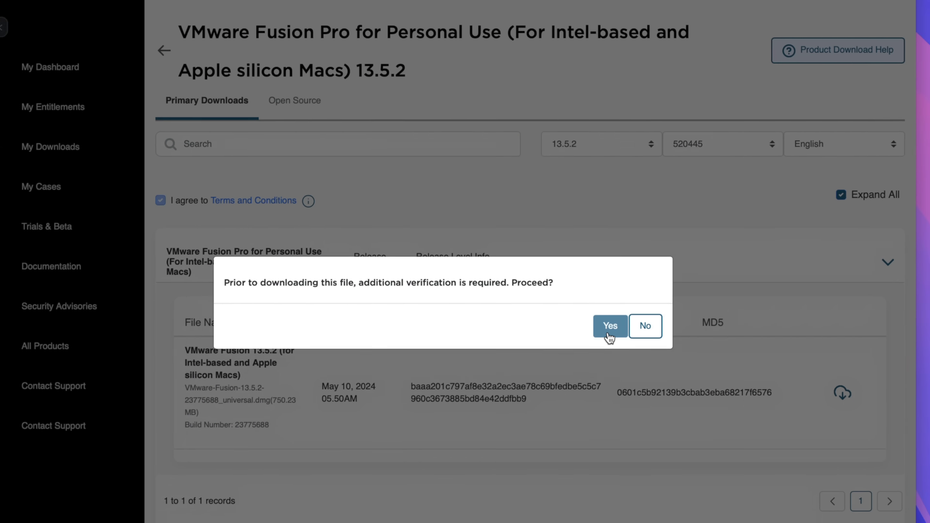
pyautogui.click(609, 336)
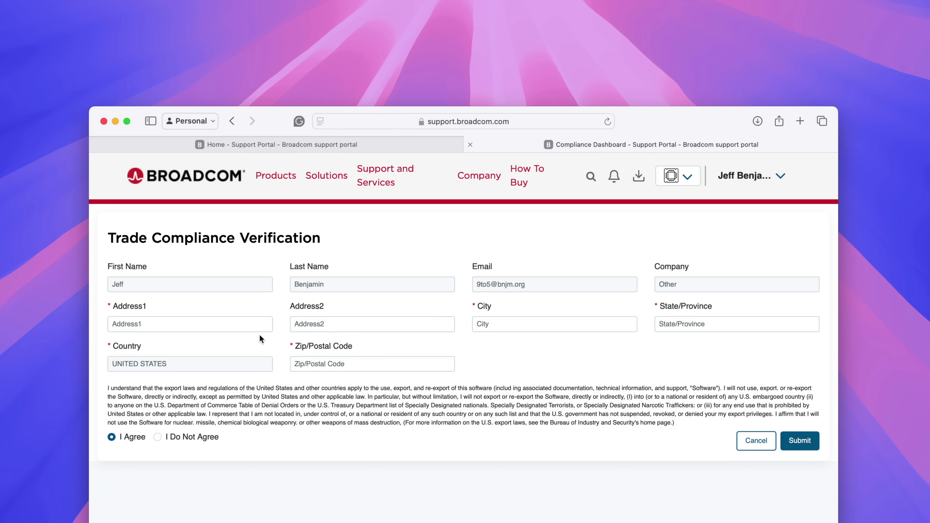
# Step: Enter the street address, city, state and zip code, then select I Agree to the export terms
pyautogui.click(237, 328)
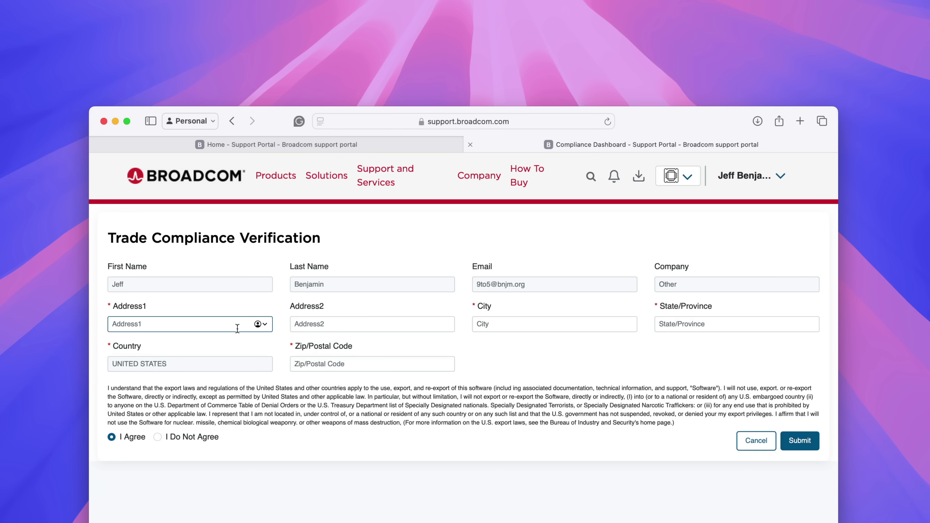
pyautogui.press('Tab')
pyautogui.press('Tab')
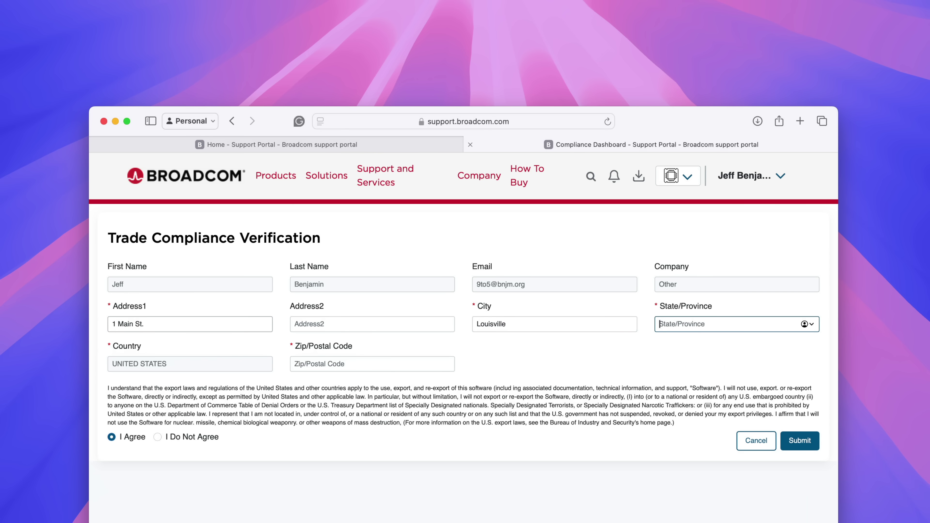
pyautogui.press('Tab')
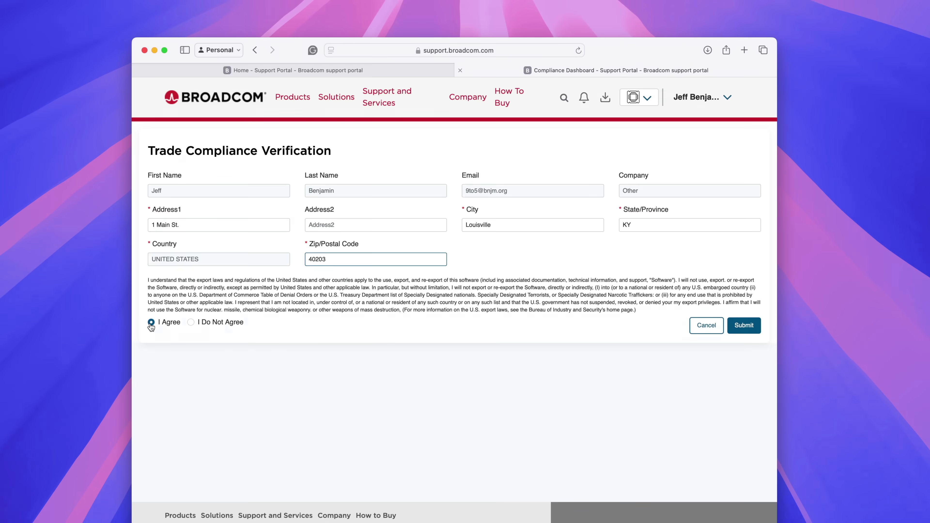
pyautogui.click(151, 323)
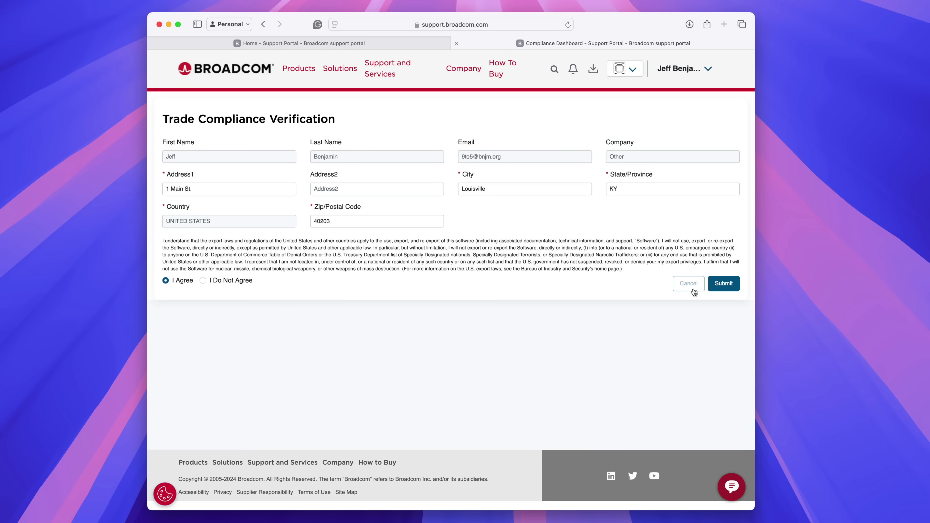
# Step: Submit the compliance form and download the VMware Fusion Pro 13.5.2 universal dmg over HTTPS
pyautogui.click(730, 284)
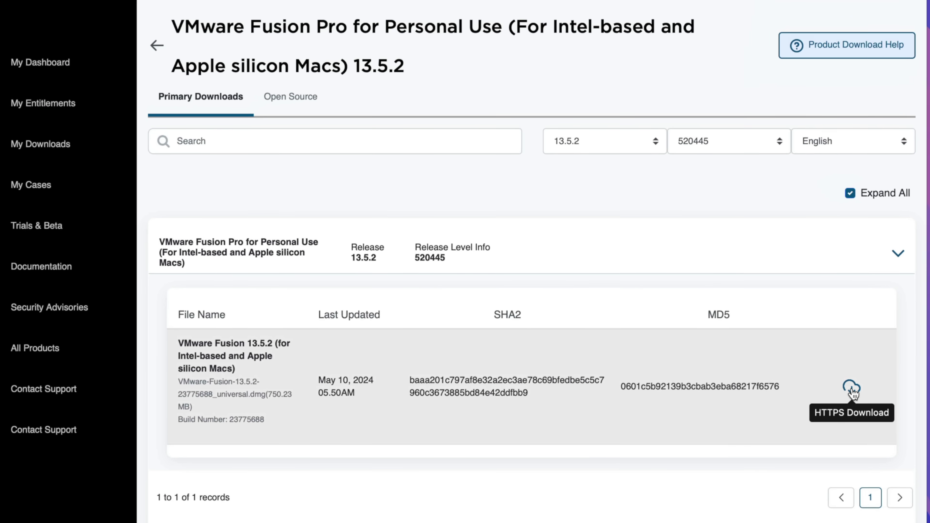
pyautogui.click(856, 395)
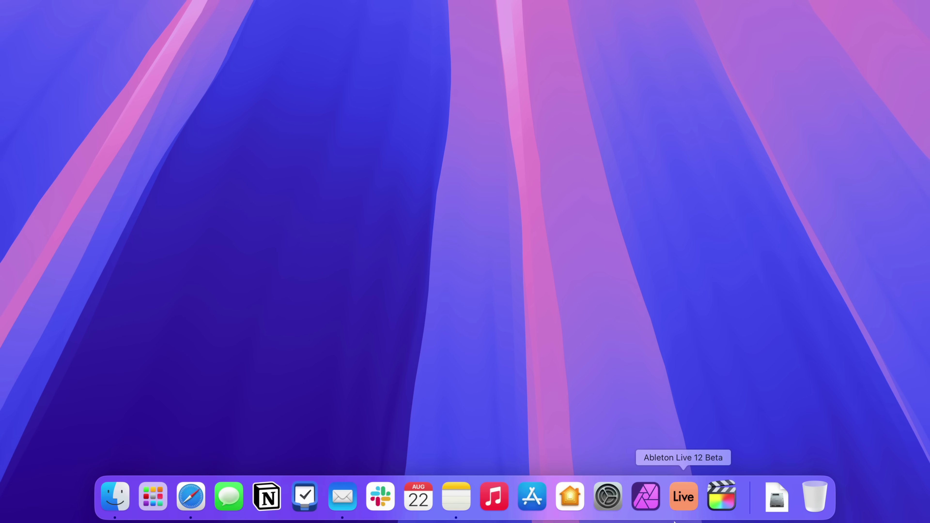
# Step: Launch VMware Fusion from the downloaded dmg, allow the internet app, and authorize with the admin password
pyautogui.click(775, 502)
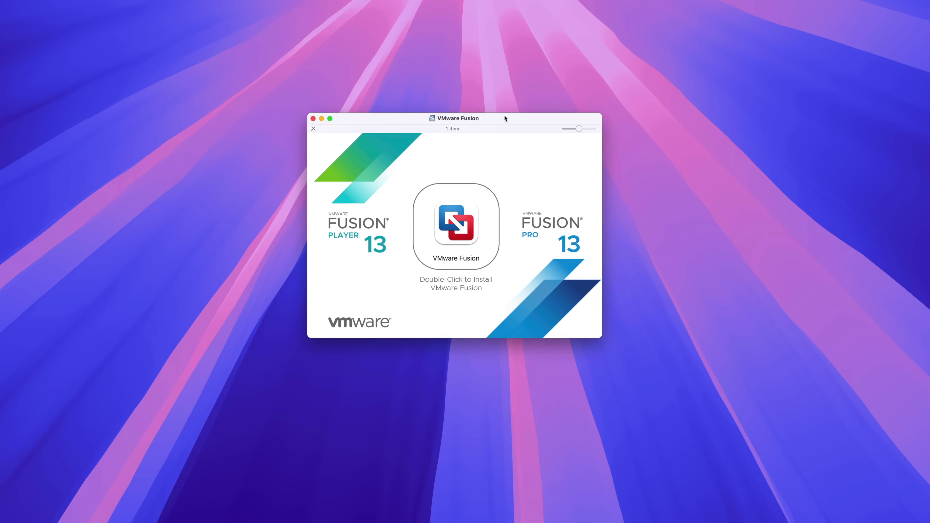
pyautogui.doubleClick(472, 245)
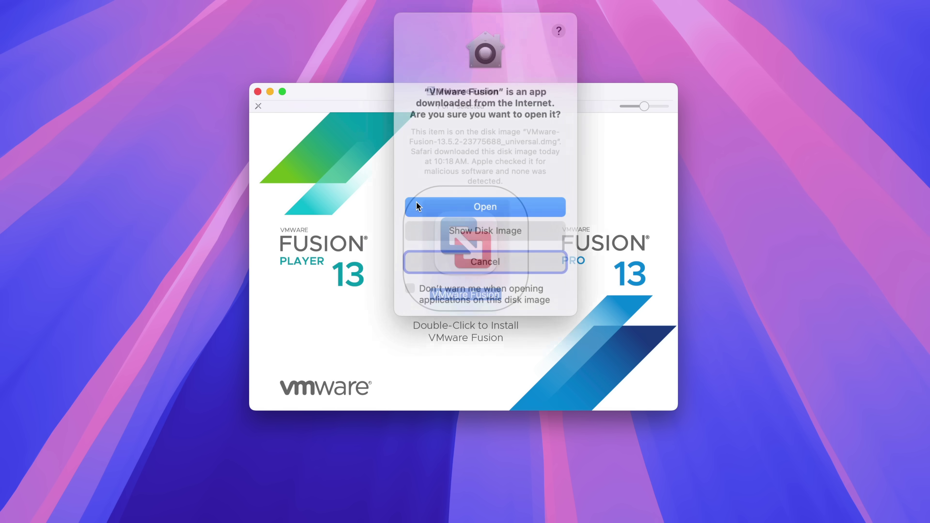
pyautogui.click(429, 204)
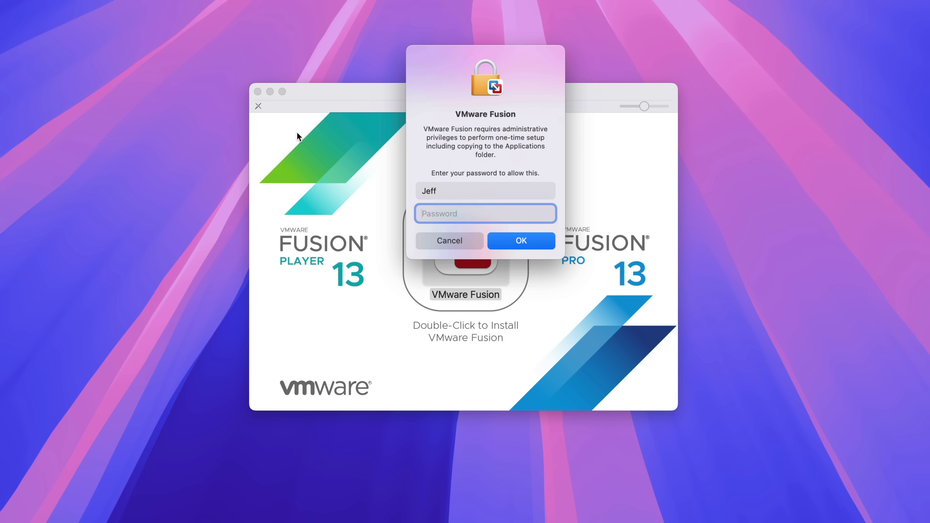
pyautogui.click(257, 91)
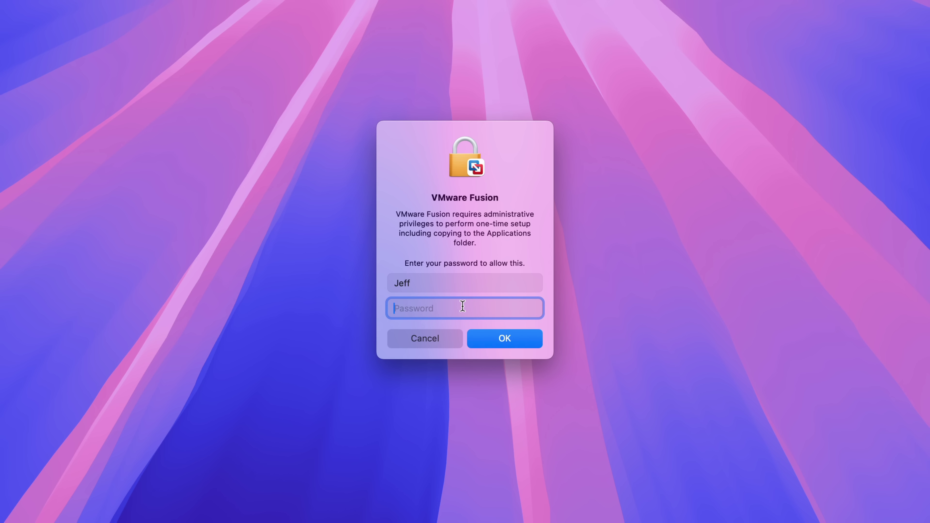
pyautogui.write('•••••••••')
pyautogui.click(522, 241)
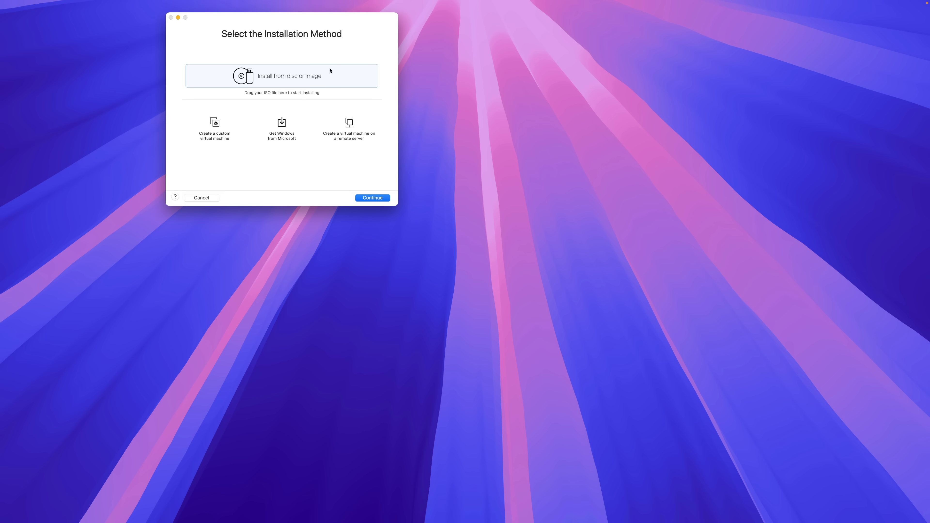
# Step: Download the Windows 11 Professional English (en-us) Arm ISO from Microsoft through the new VM assistant
pyautogui.moveTo(272, 18); pyautogui.dragTo(421, 127)
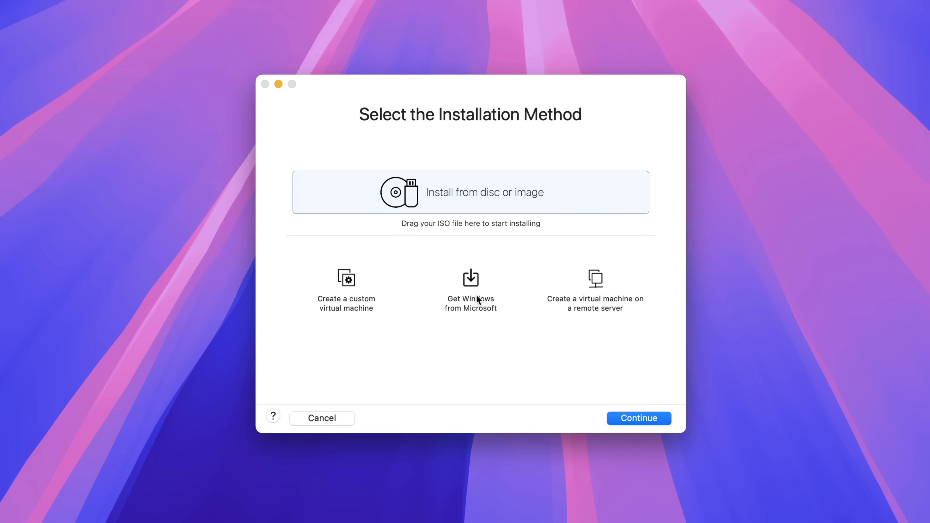
pyautogui.click(473, 284)
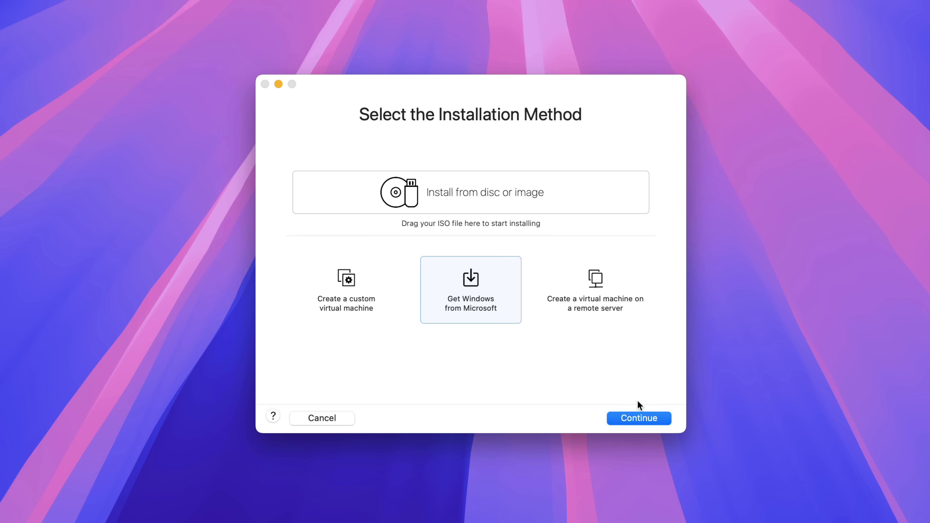
pyautogui.click(637, 419)
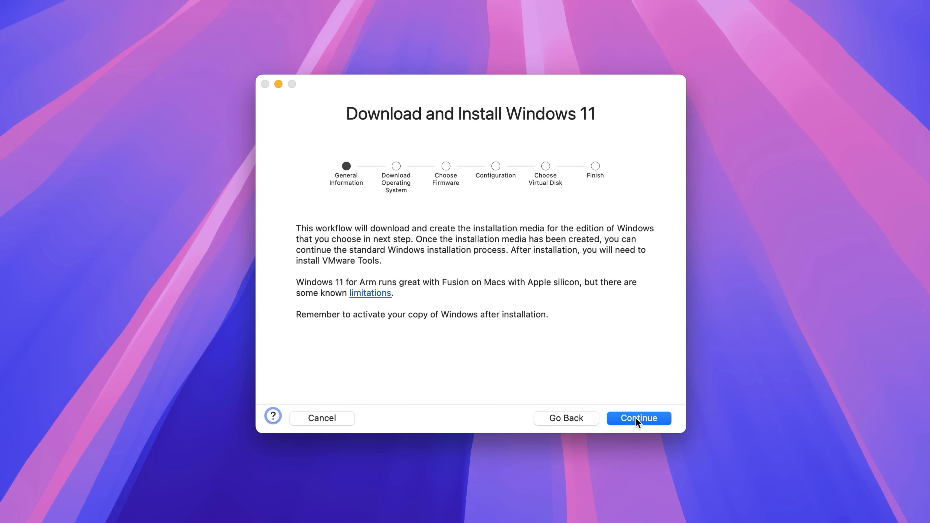
pyautogui.click(636, 421)
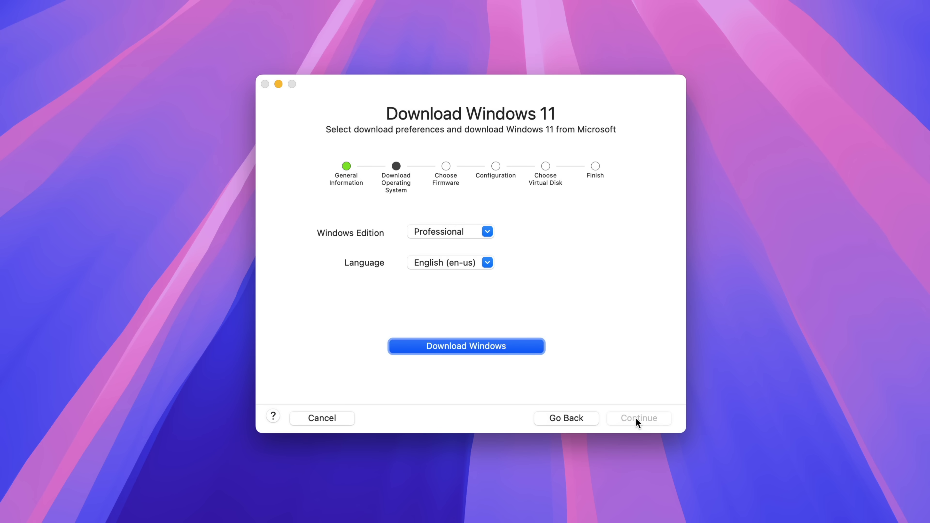
pyautogui.click(493, 349)
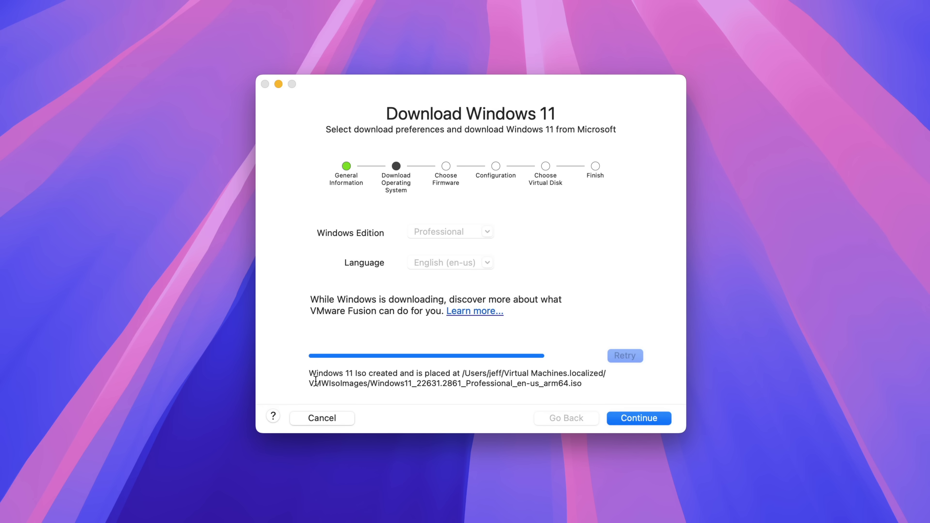
pyautogui.moveTo(310, 373); pyautogui.dragTo(599, 384)
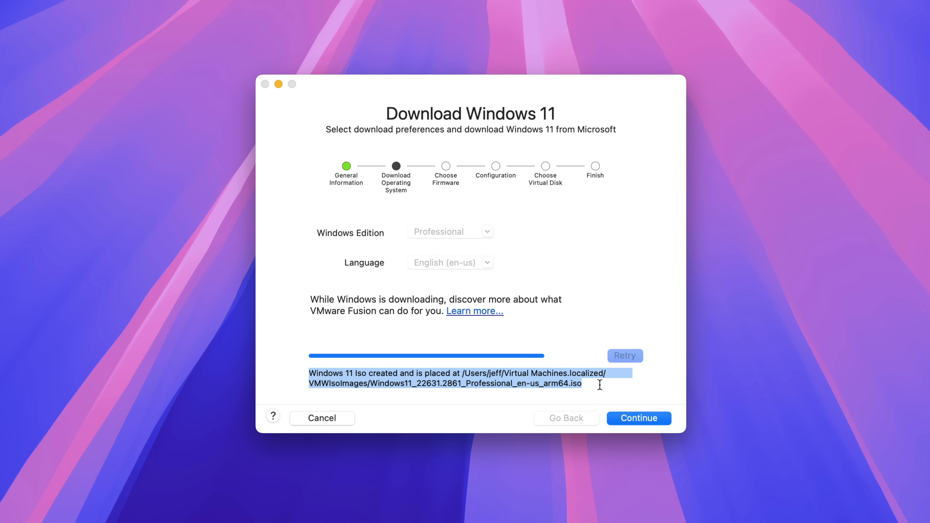
pyautogui.click(599, 384)
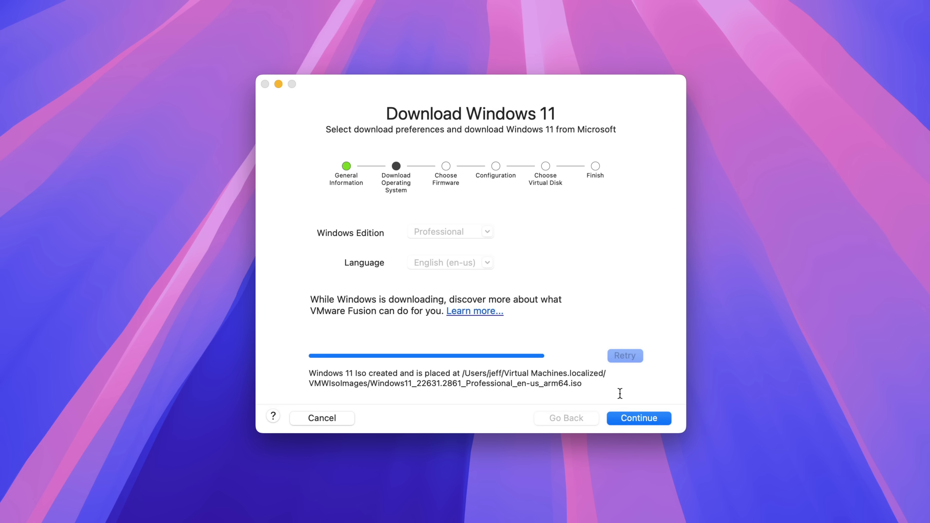
# Step: Keep UEFI firmware, auto-generate the TPM encryption password, and continue to the virtual disk options
pyautogui.click(632, 413)
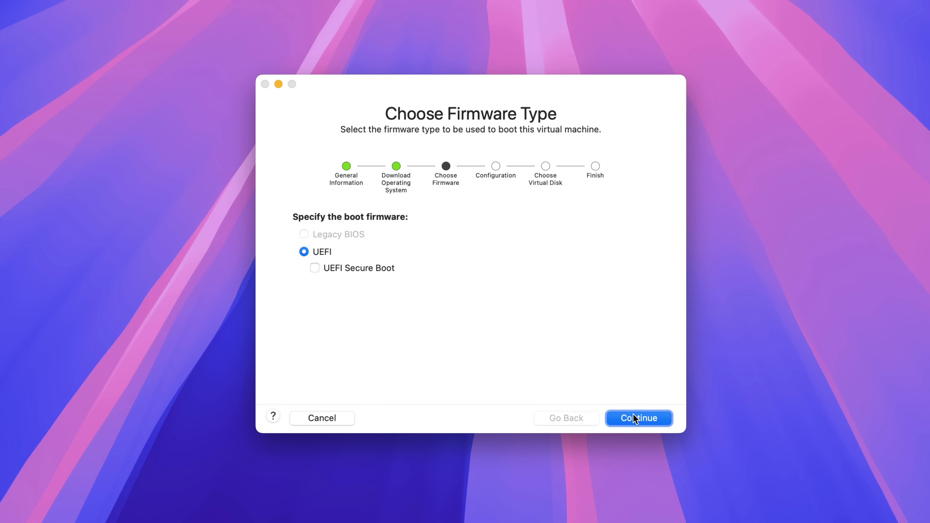
pyautogui.click(633, 413)
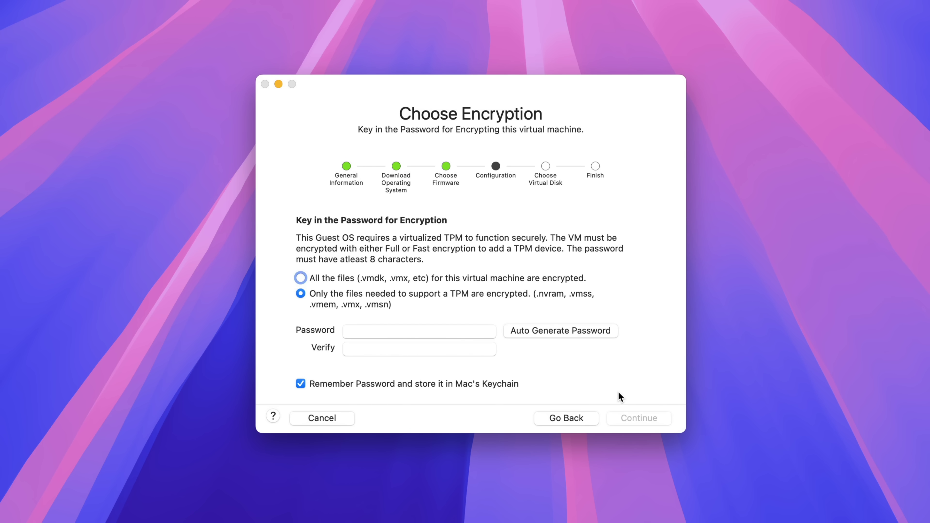
pyautogui.click(568, 331)
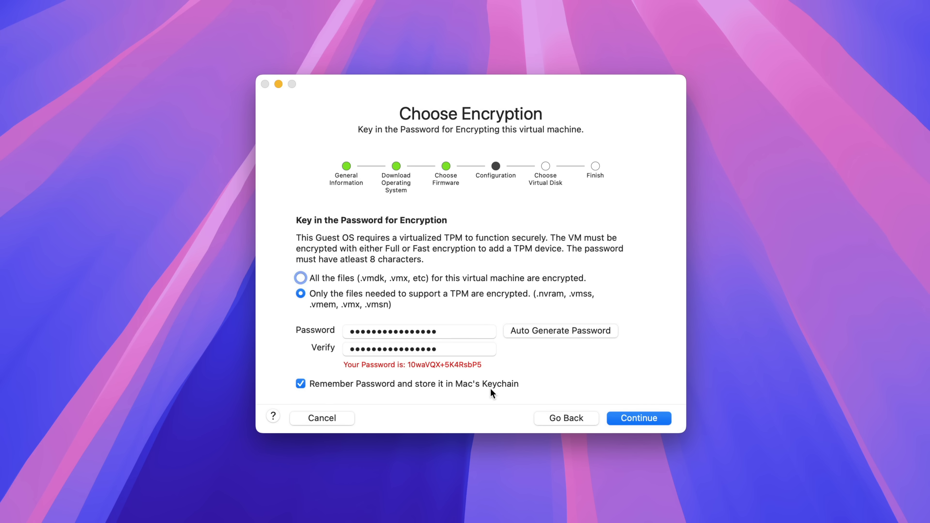
pyautogui.moveTo(406, 365); pyautogui.dragTo(498, 367)
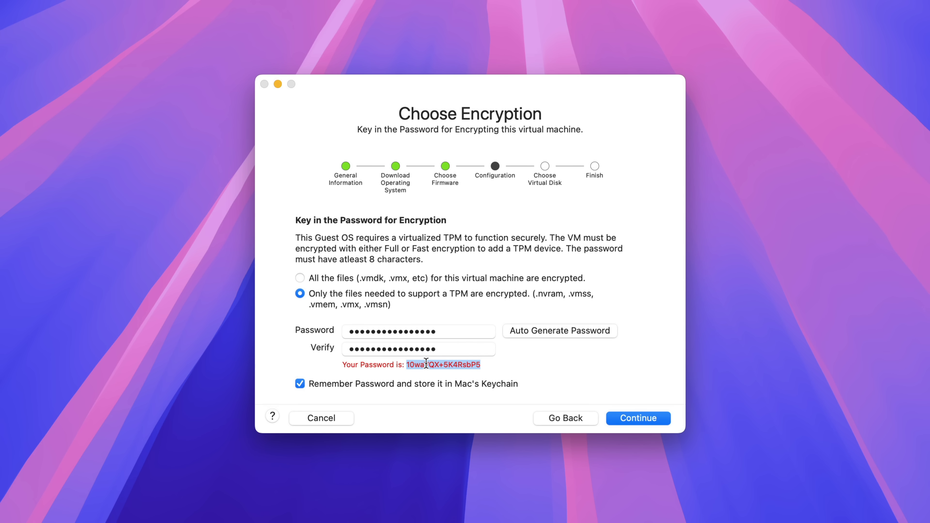
pyautogui.moveTo(426, 363); pyautogui.dragTo(428, 363)
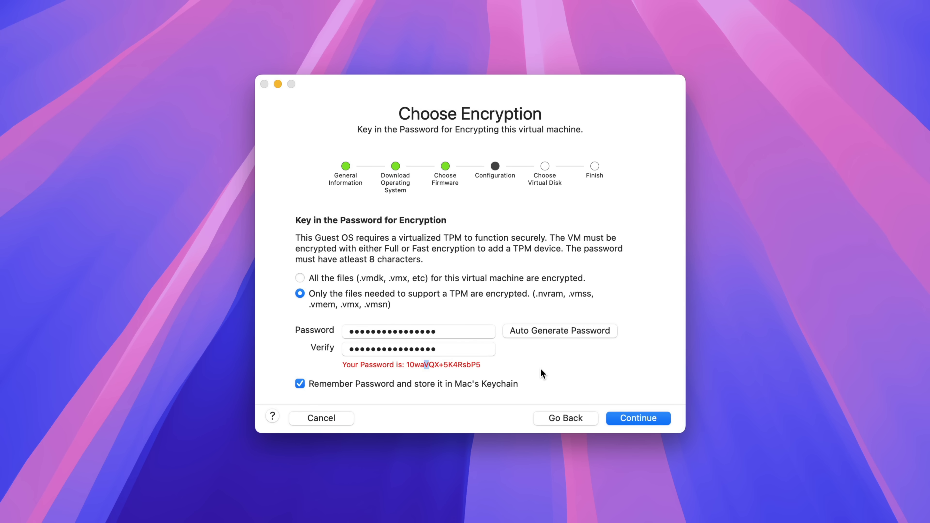
pyautogui.click(623, 420)
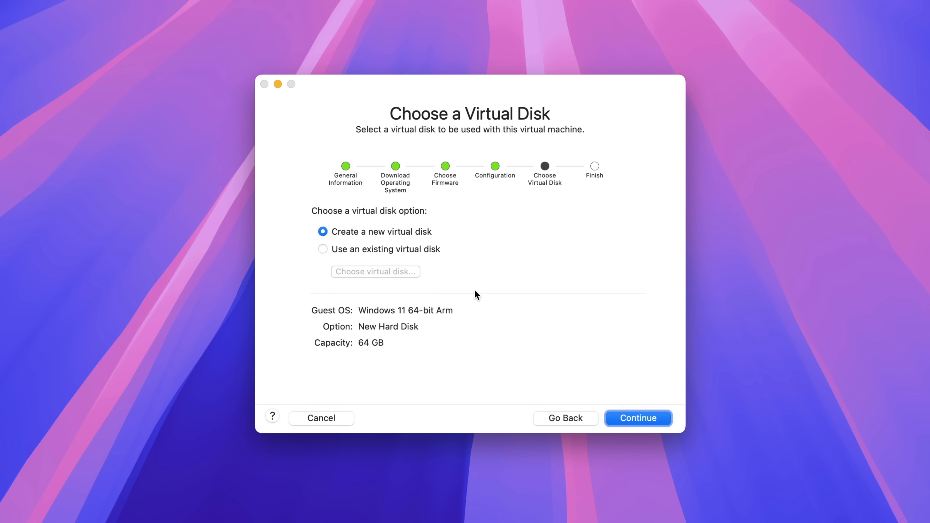
# Step: Accept a new 64 GB virtual disk and save the VM as 'Windows 11 64-bit Arm' in the VM folder
pyautogui.click(638, 419)
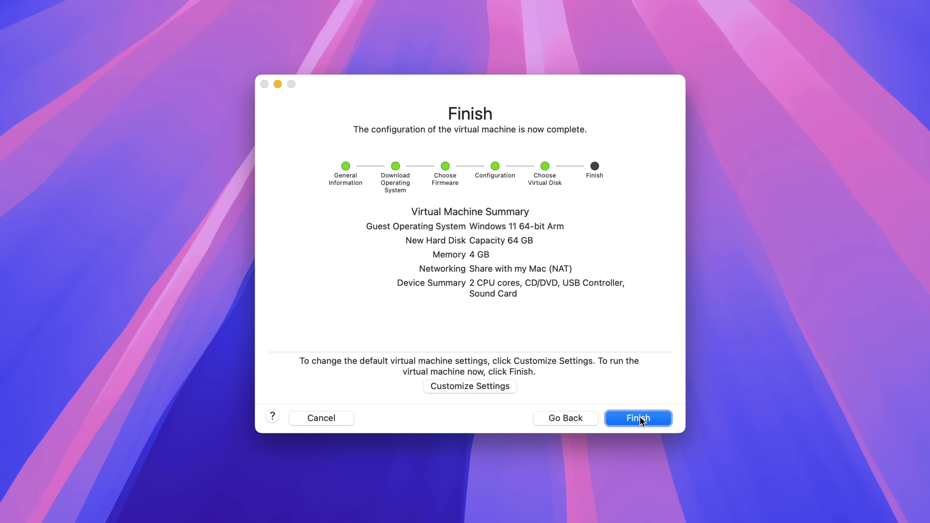
pyautogui.click(472, 387)
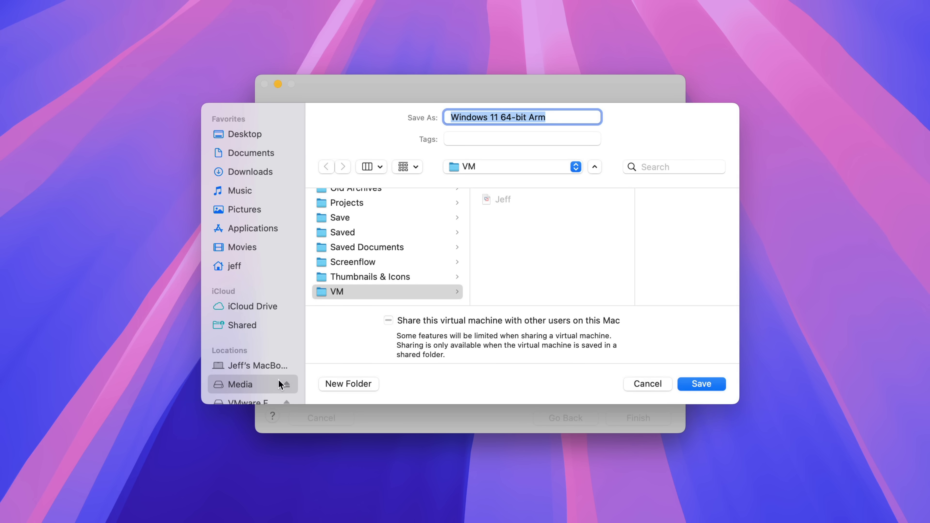
pyautogui.scroll(-3, 255, 387)
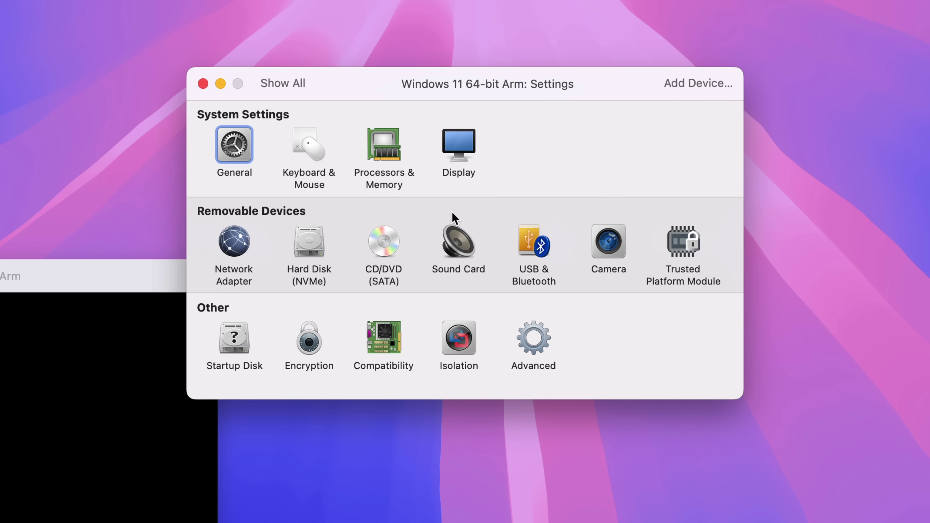
# Step: Review the Processors & Memory settings, keeping 2 processor cores
pyautogui.click(389, 157)
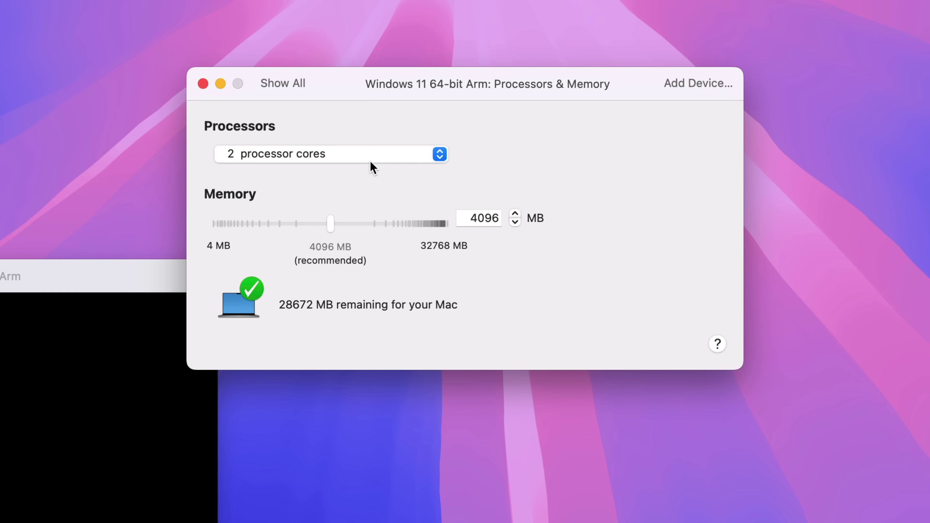
pyautogui.click(443, 158)
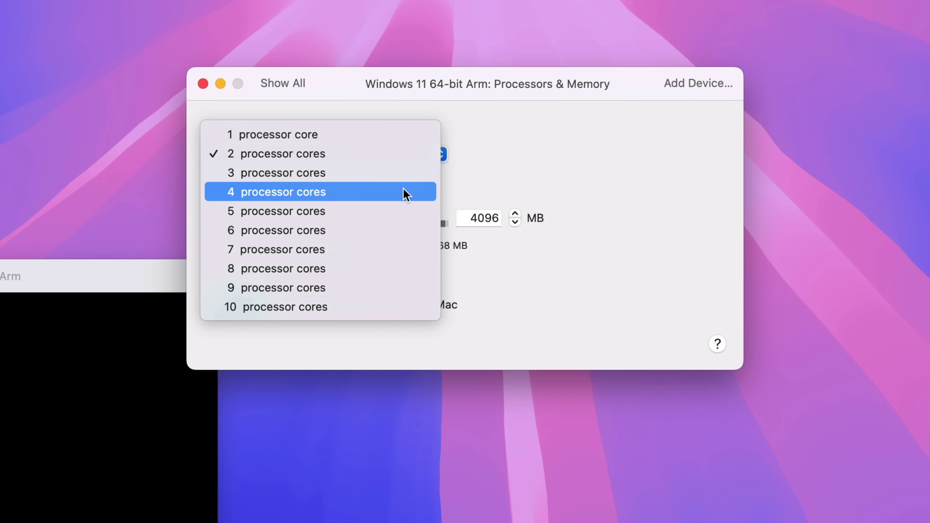
pyautogui.click(540, 160)
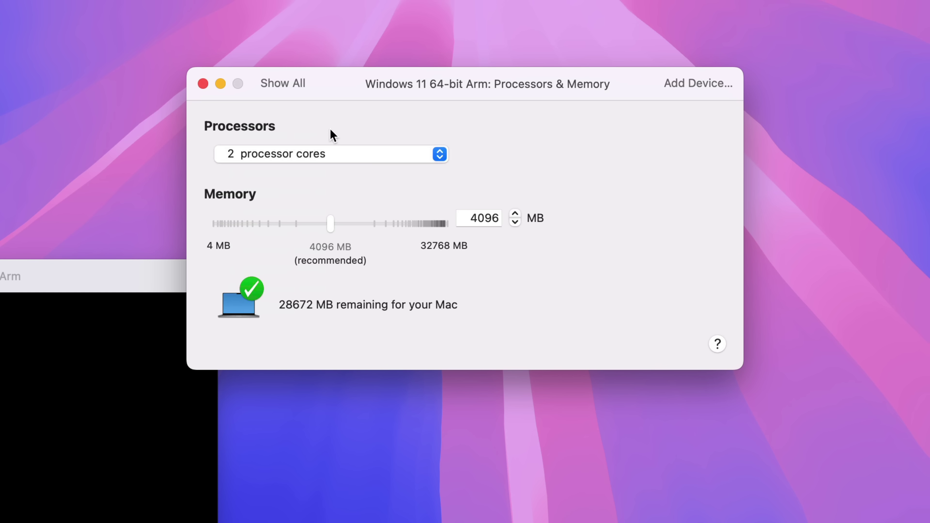
pyautogui.click(291, 89)
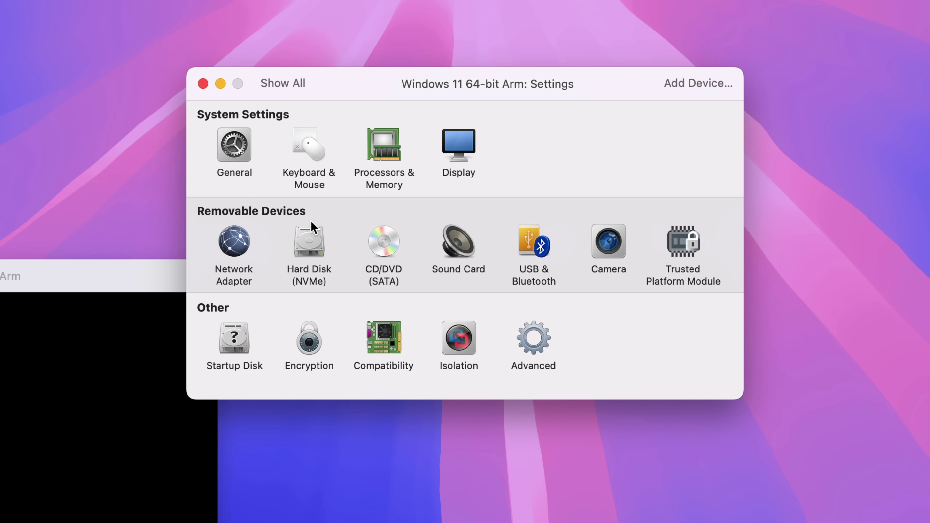
# Step: Leave the Hard Disk (NVMe) size at 64 GB and return to the settings overview
pyautogui.click(309, 233)
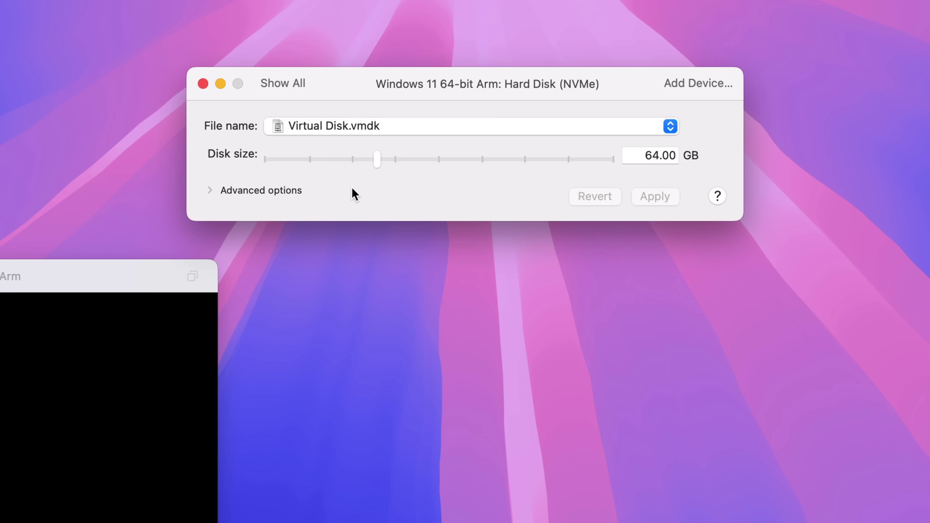
pyautogui.moveTo(381, 162); pyautogui.dragTo(380, 162)
pyautogui.click(301, 88)
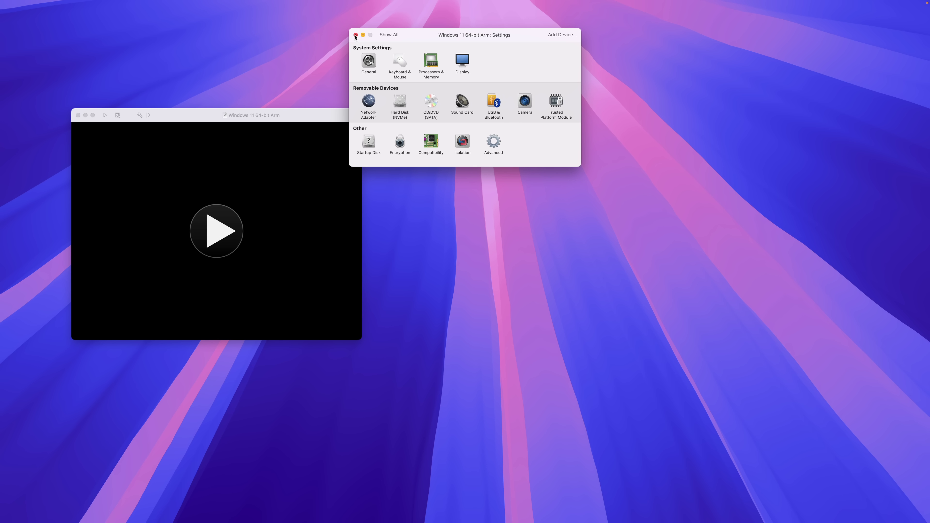
# Step: Close Settings, power on the Windows 11 VM and boot it from the installer ISO
pyautogui.click(355, 35)
pyautogui.moveTo(291, 119); pyautogui.dragTo(540, 129)
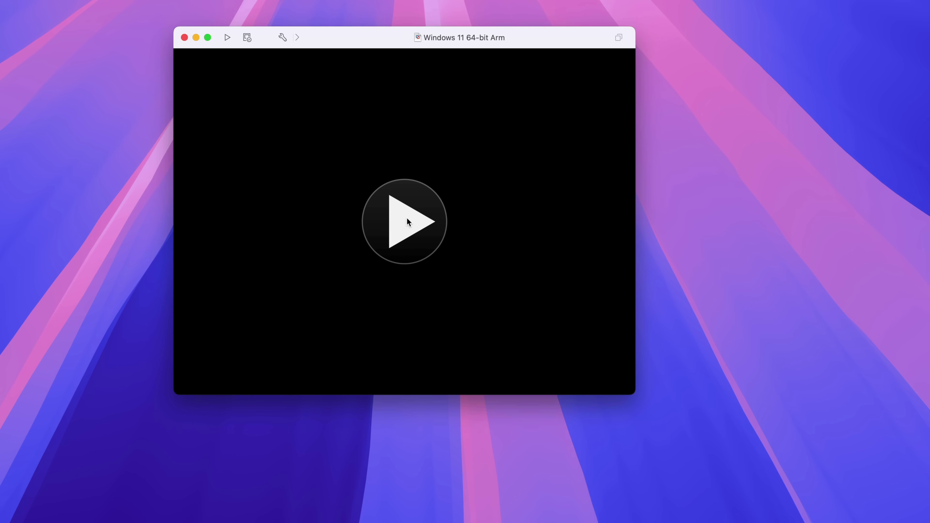
pyautogui.click(472, 236)
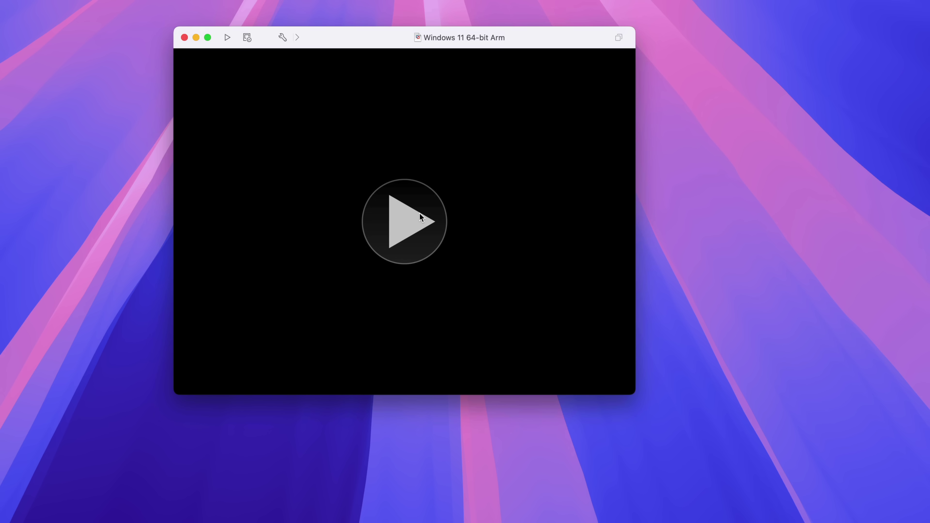
pyautogui.click(420, 213)
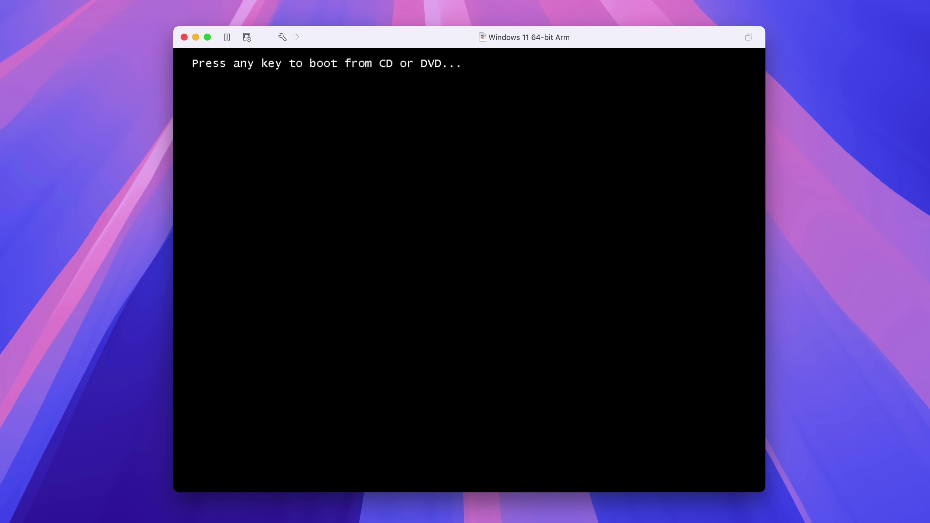
pyautogui.click(274, 218)
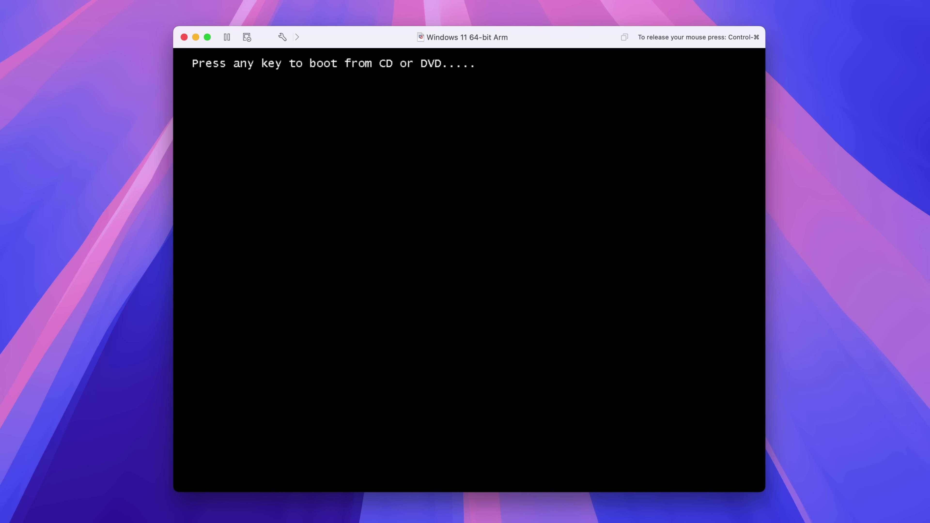
pyautogui.press('Return')
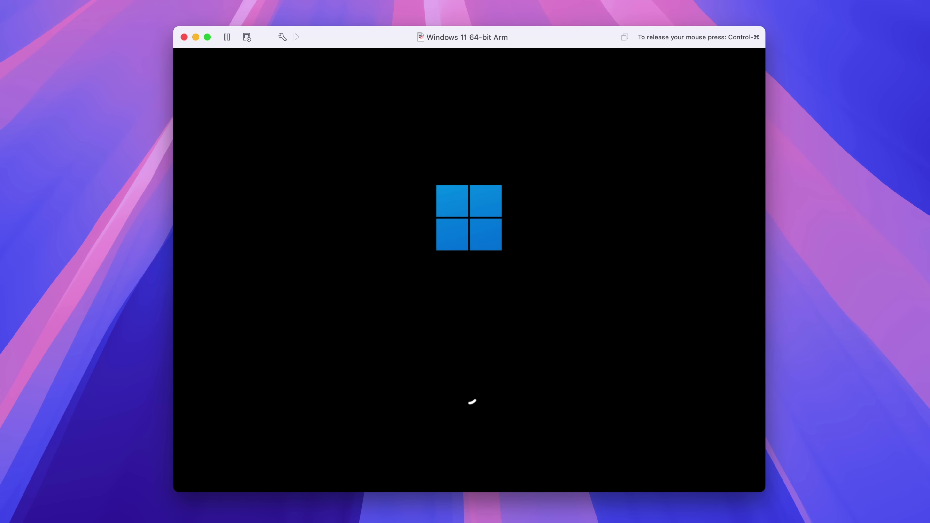
pyautogui.press('ctrl+super')
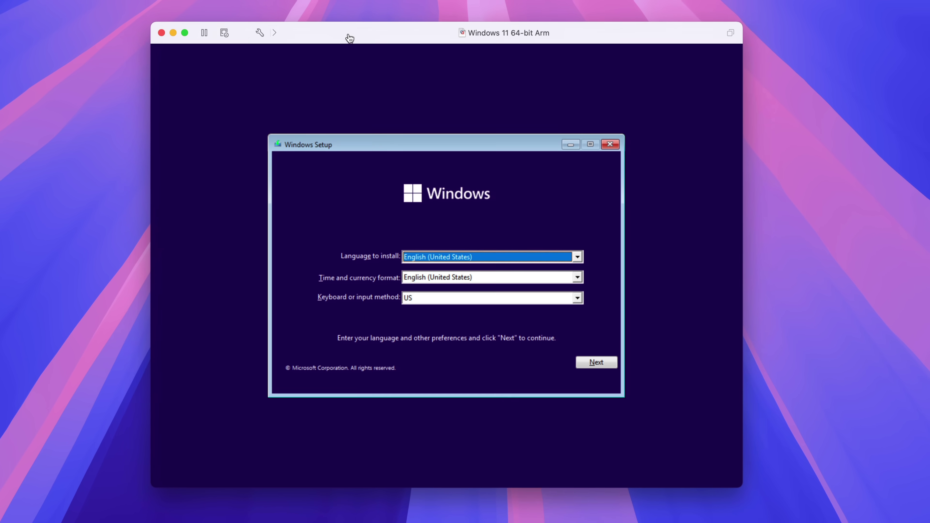
# Step: Keep the default language, start the install without a product key and choose Windows 11 Pro
pyautogui.click(433, 63)
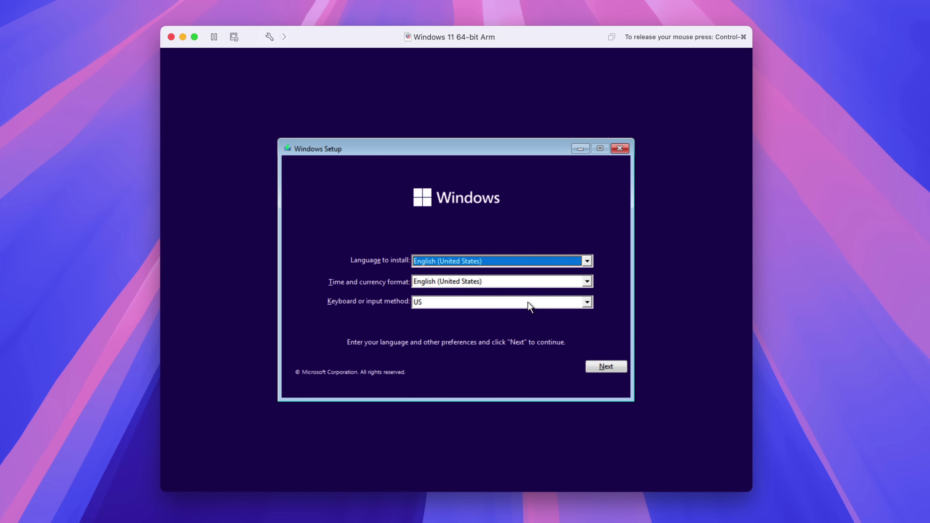
pyautogui.click(606, 367)
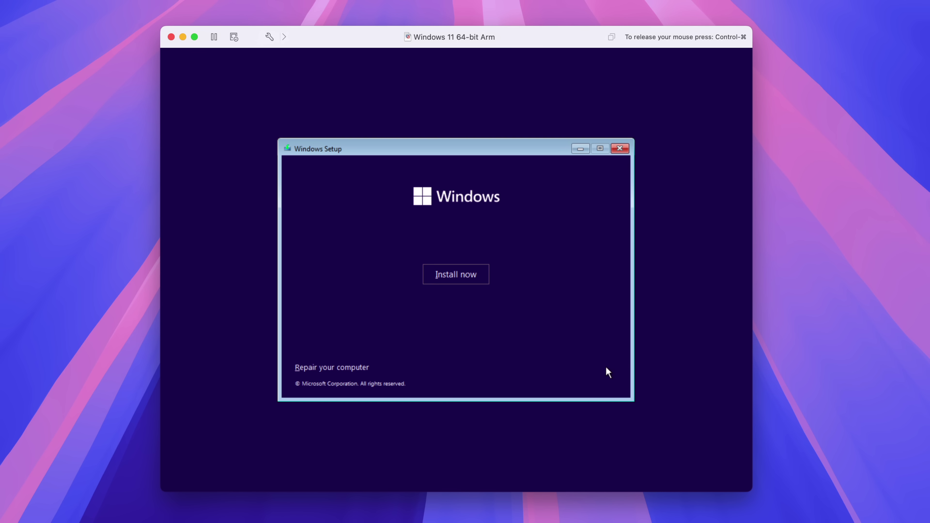
pyautogui.click(456, 274)
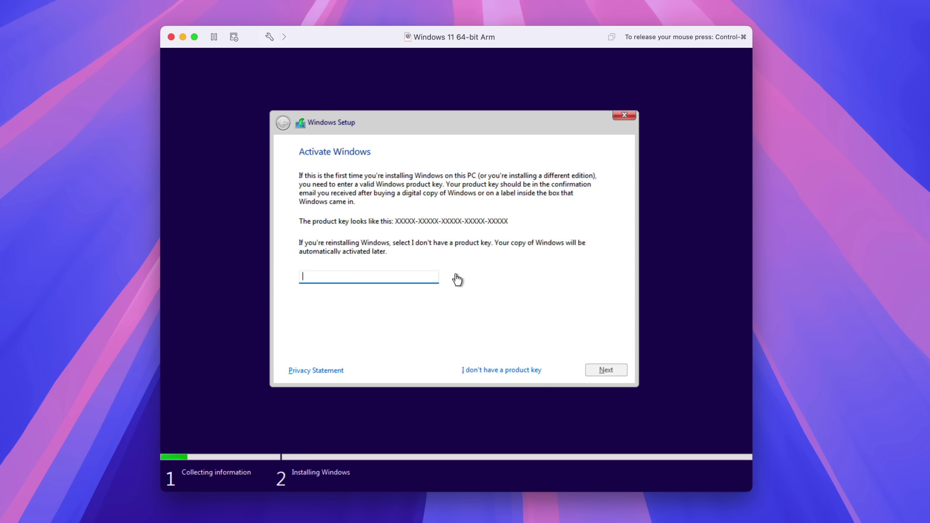
pyautogui.click(514, 371)
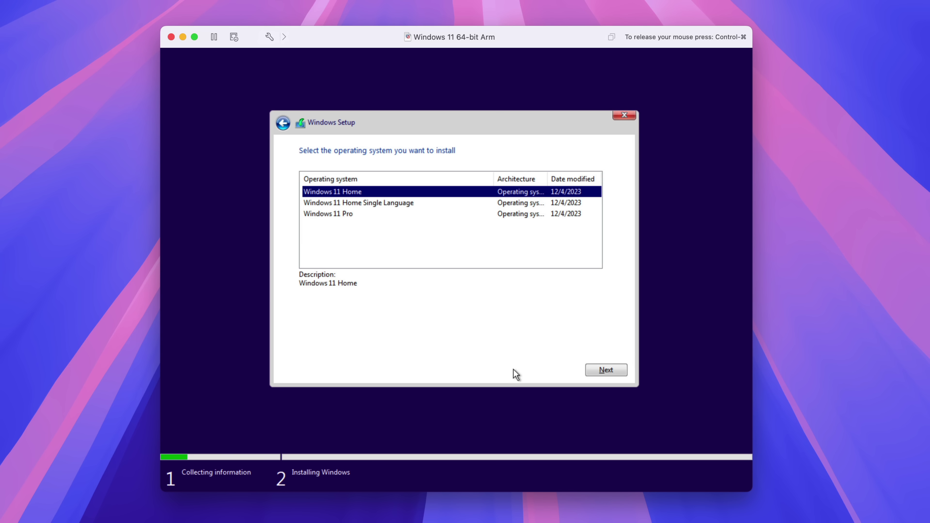
pyautogui.click(363, 214)
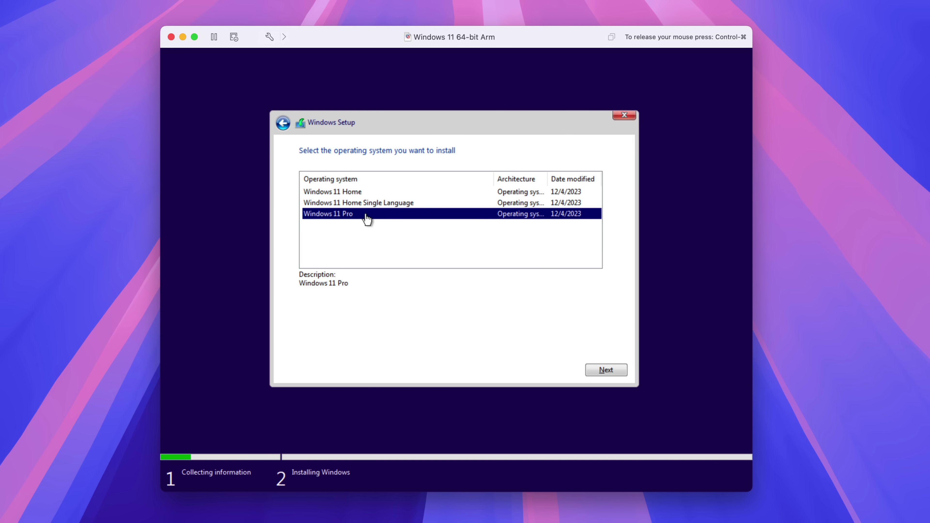
pyautogui.click(602, 372)
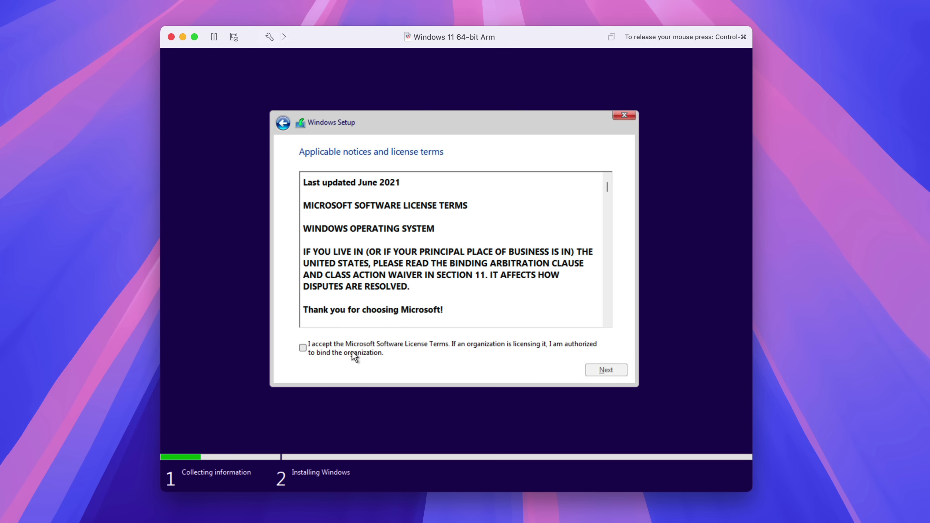
# Step: Accept the licence terms and run a Custom install onto unallocated Drive 0
pyautogui.click(303, 348)
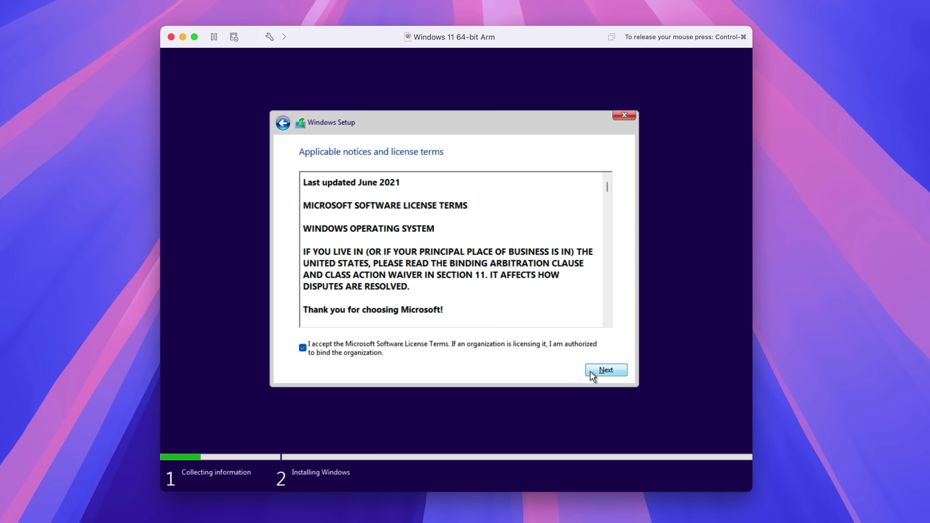
pyautogui.click(601, 371)
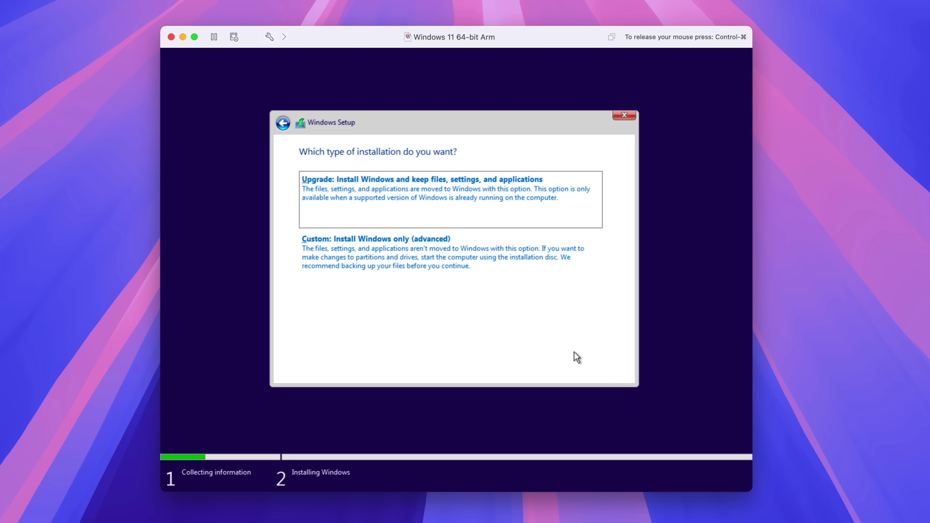
pyautogui.click(391, 260)
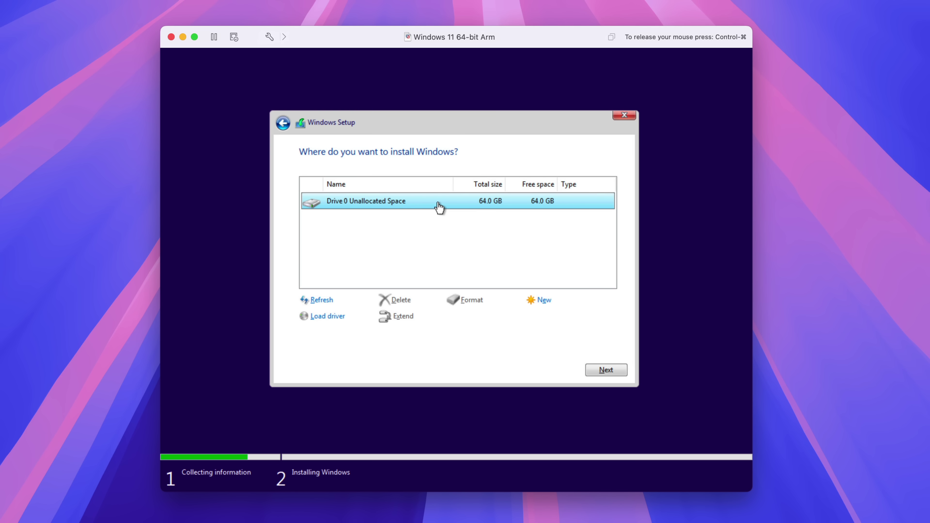
pyautogui.click(603, 370)
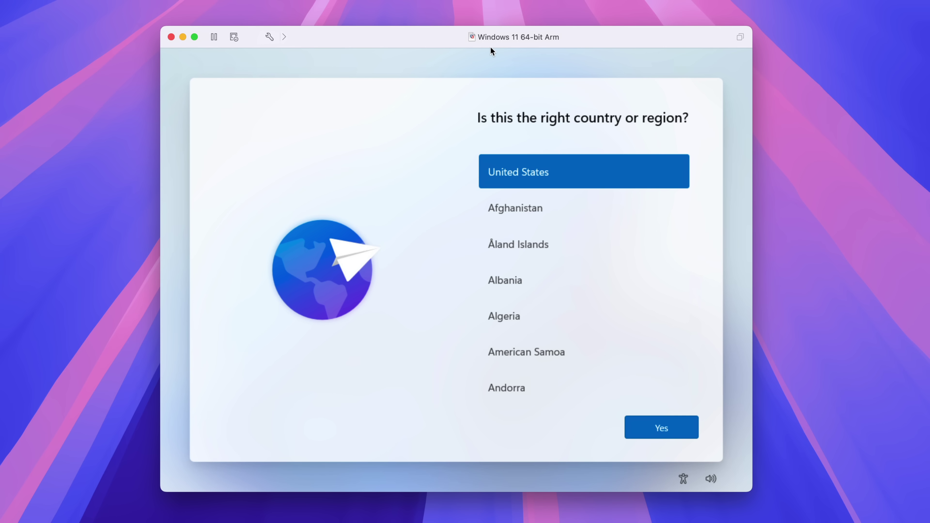
# Step: Run OOBE\BYPASSNRO in a Shift+F10 Command Prompt to skip the network requirement
pyautogui.hotkey('shift', 'F10')
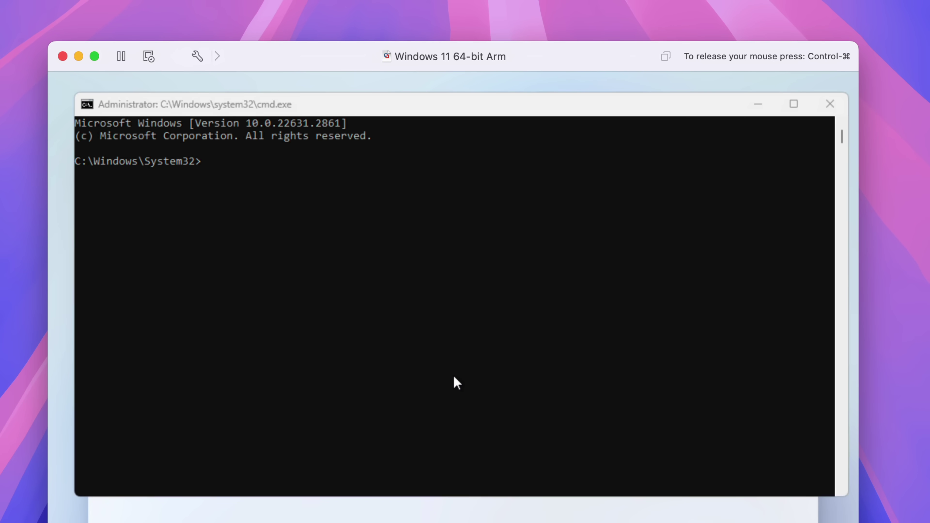
pyautogui.click(457, 271)
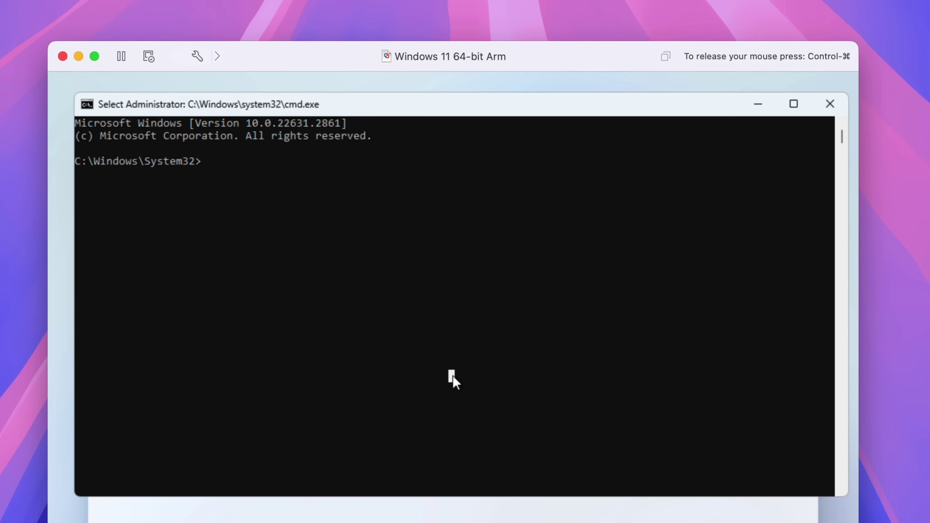
pyautogui.write('OOBE\\')
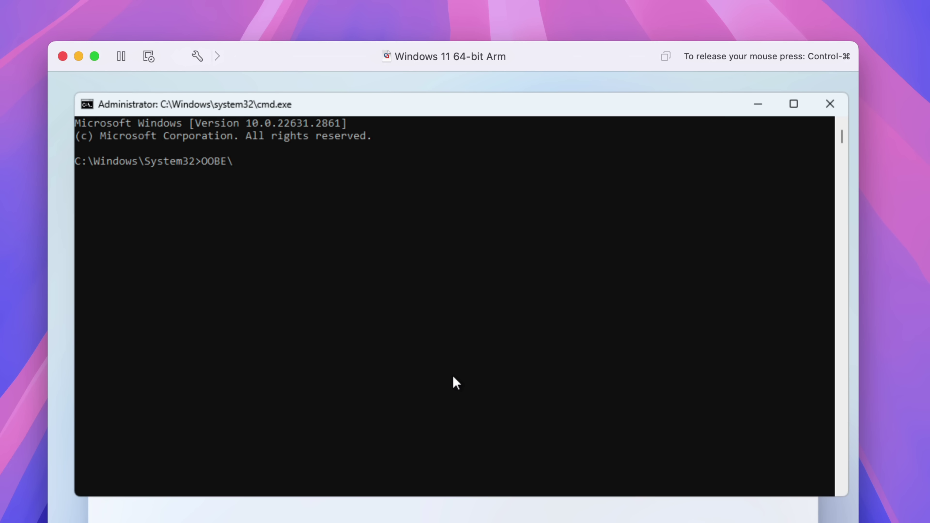
pyautogui.write('BYPASSNRO')
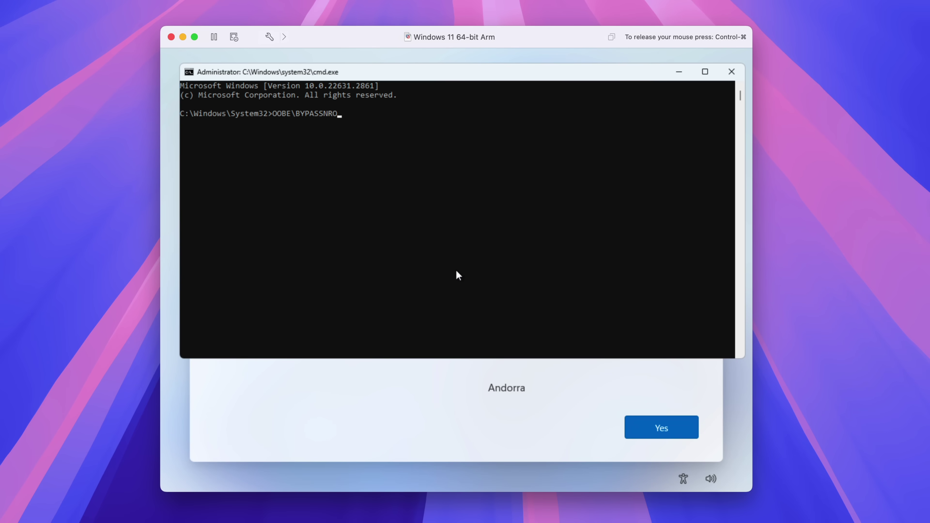
pyautogui.press('Return')
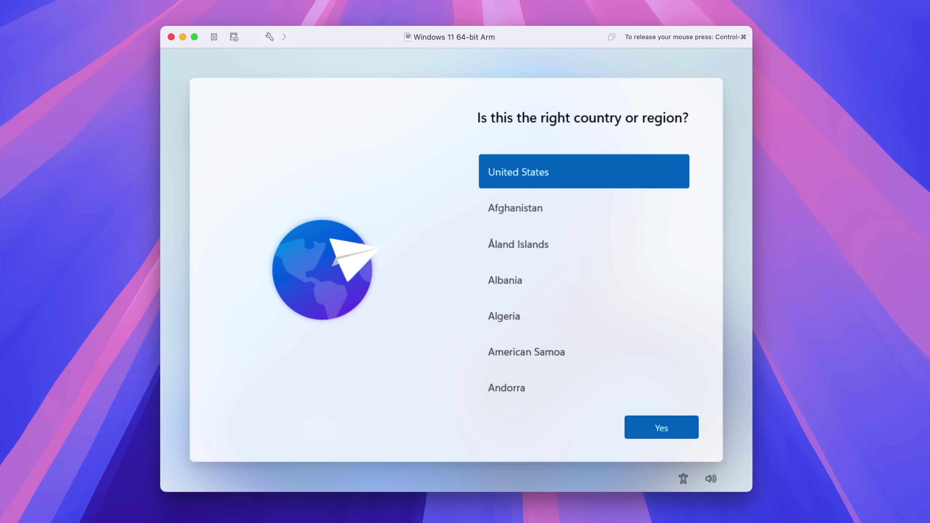
# Step: Confirm United States region and the suggested keyboard, skip a second layout, and name the device 'Windows'
pyautogui.click(645, 428)
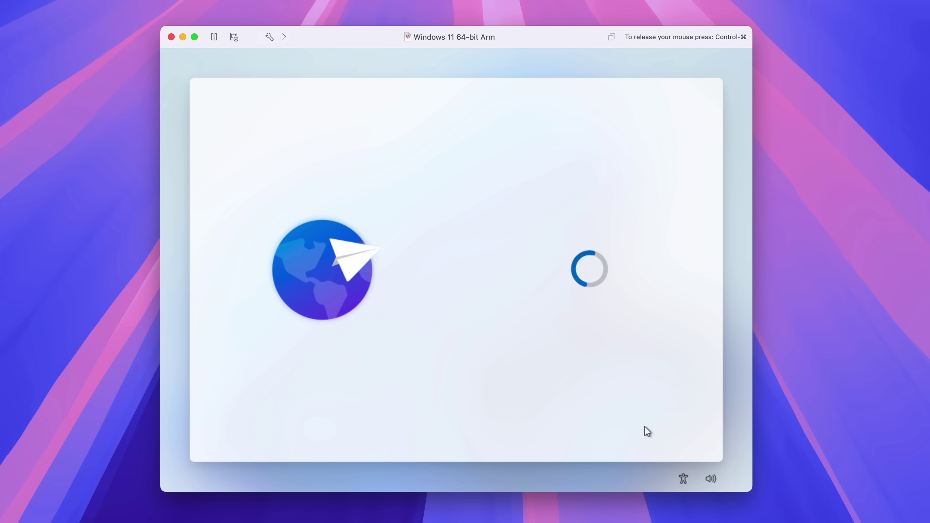
pyautogui.click(648, 429)
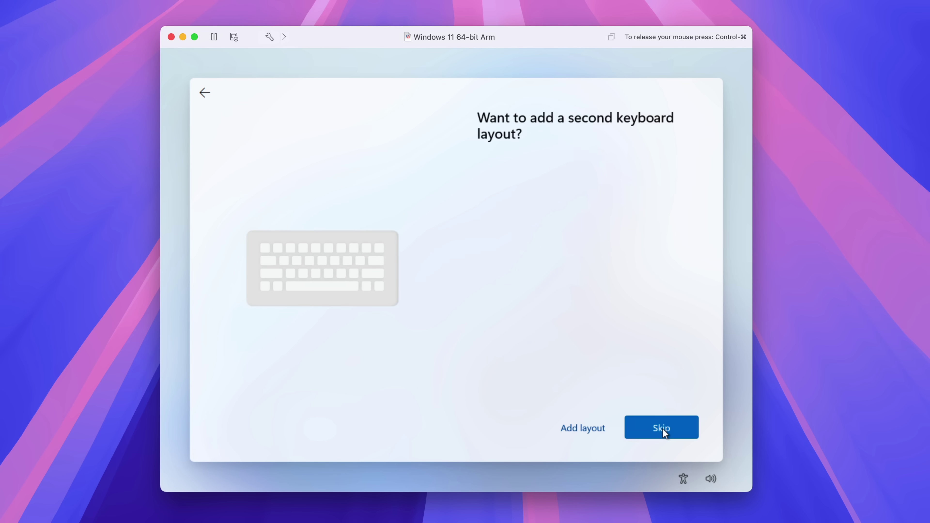
pyautogui.click(662, 430)
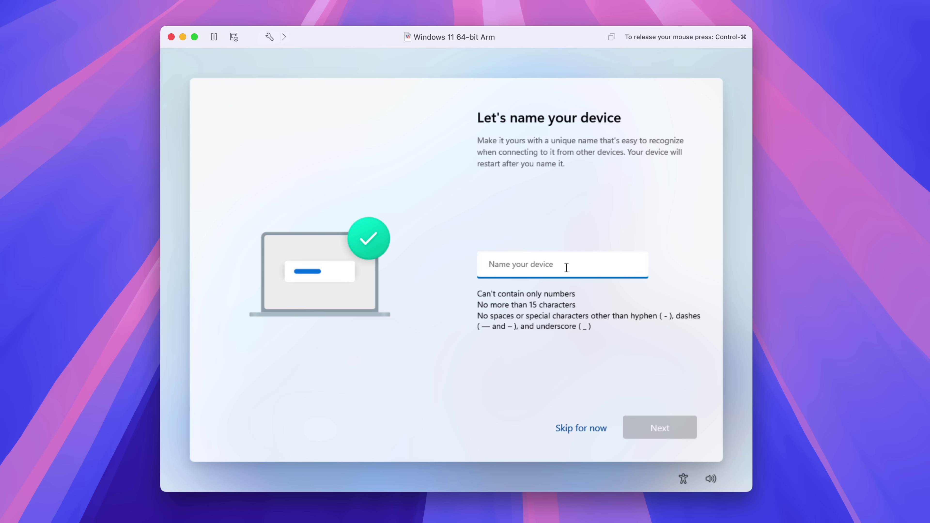
pyautogui.write('Windows')
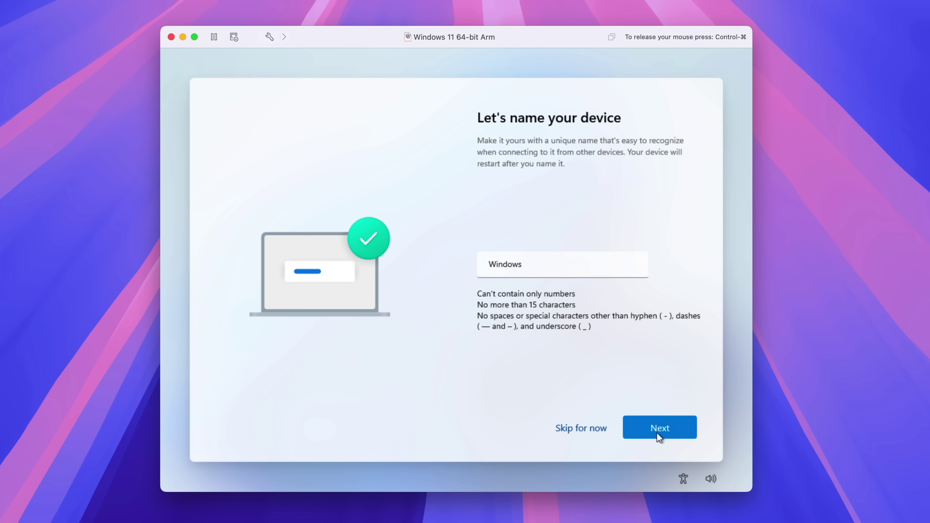
pyautogui.click(657, 433)
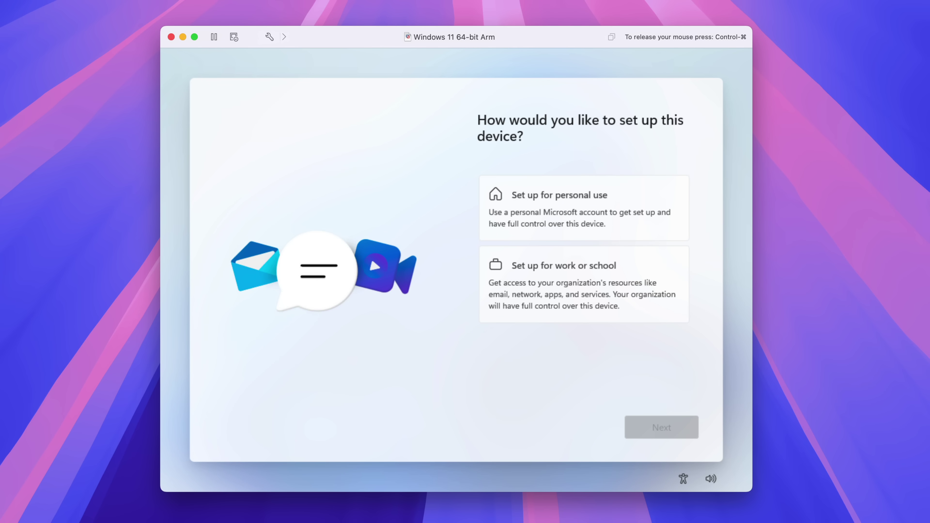
# Step: Choose 'Set up for personal use' and continue to the Microsoft sign-in page
pyautogui.click(630, 210)
pyautogui.click(667, 433)
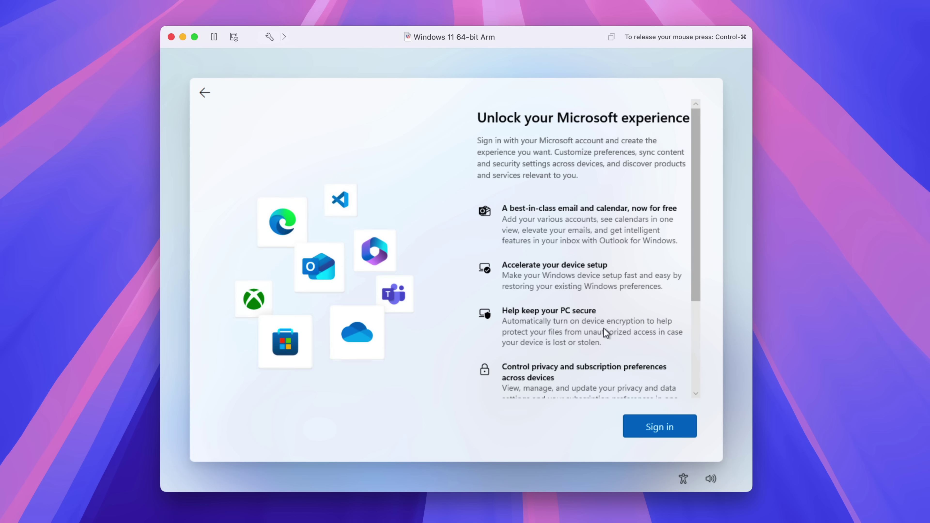
pyautogui.scroll(-3, 600, 322)
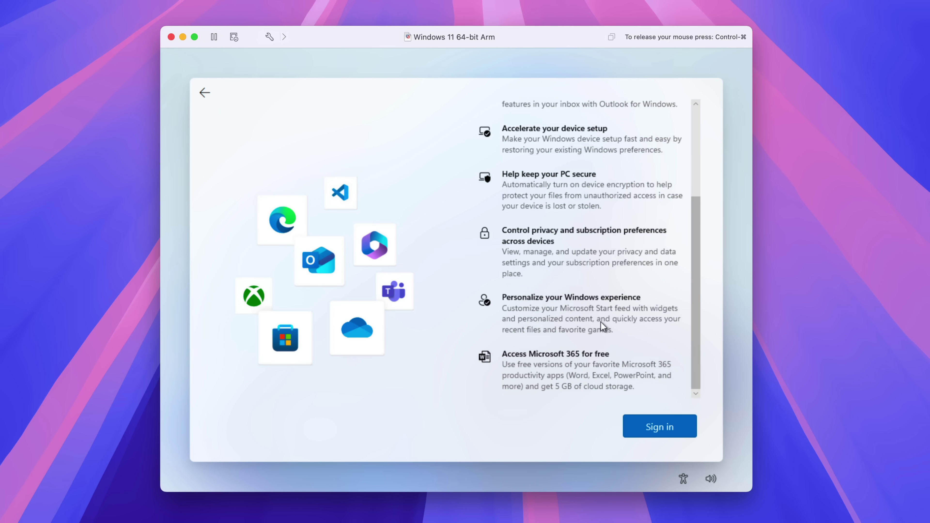
pyautogui.scroll(3, 600, 322)
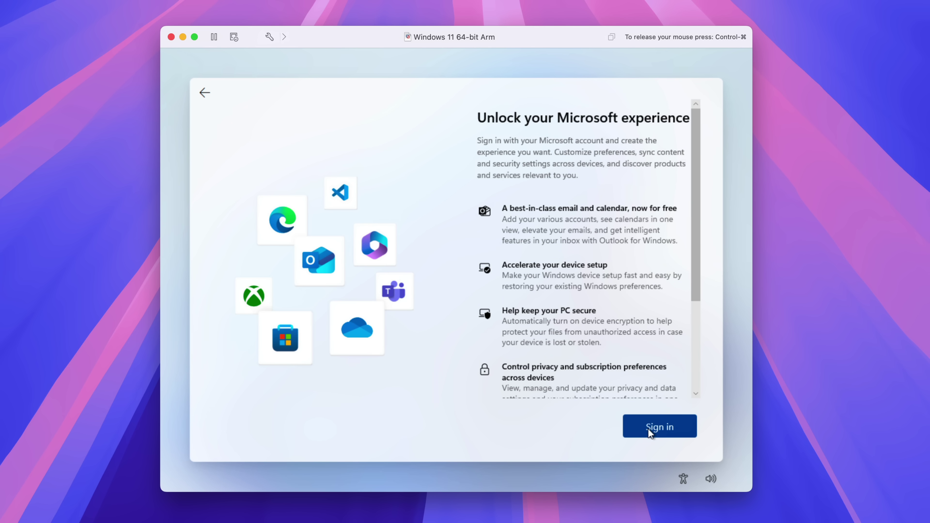
pyautogui.scroll(-3, 567, 347)
pyautogui.scroll(3, 566, 346)
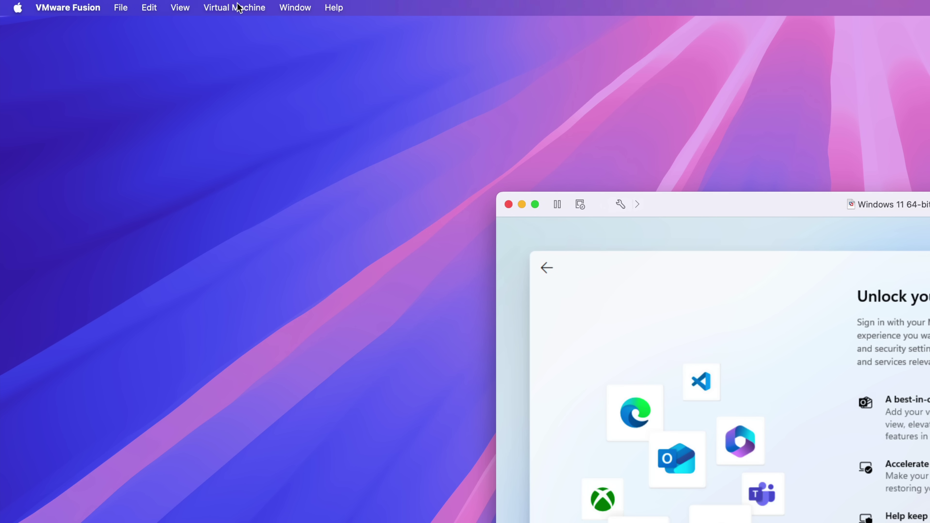
# Step: Disconnect the VM's network adapter from the Virtual Machine menu
pyautogui.click(238, 7)
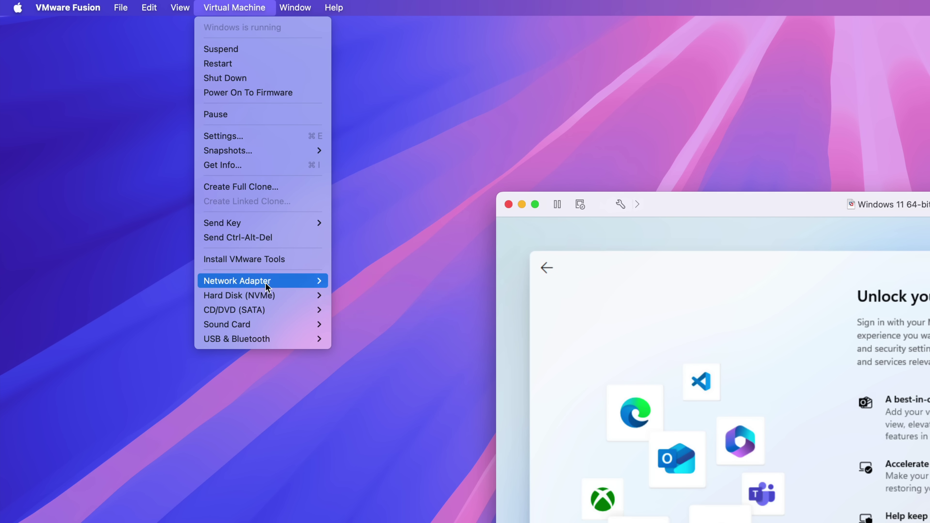
pyautogui.moveTo(238, 282)
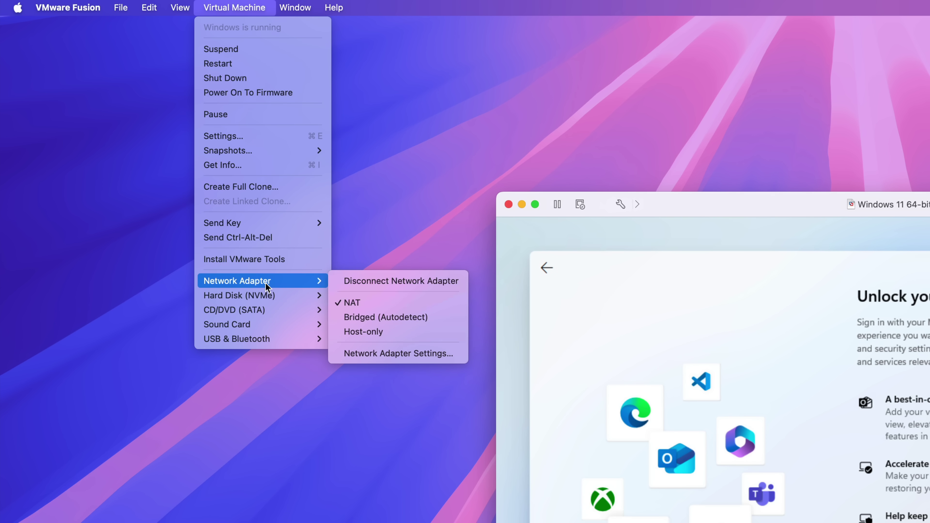
pyautogui.click(398, 282)
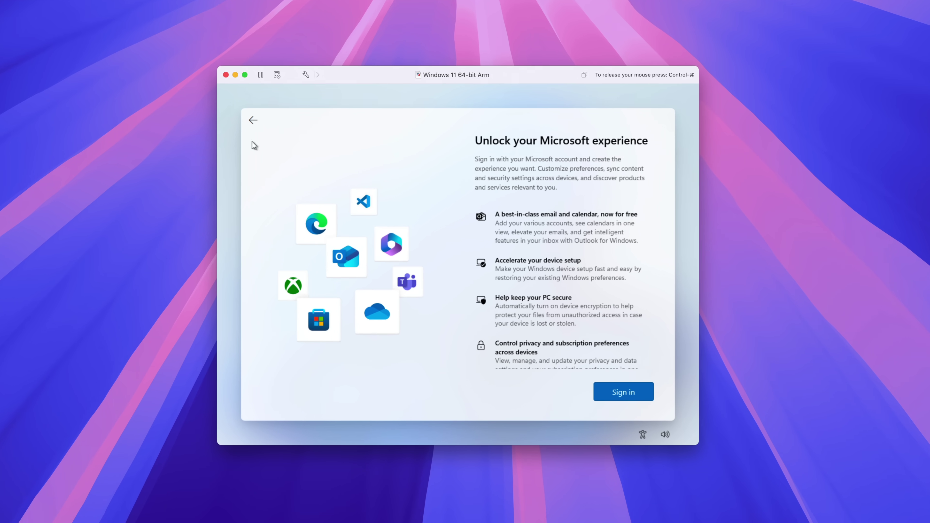
pyautogui.scroll(-4, 600, 377)
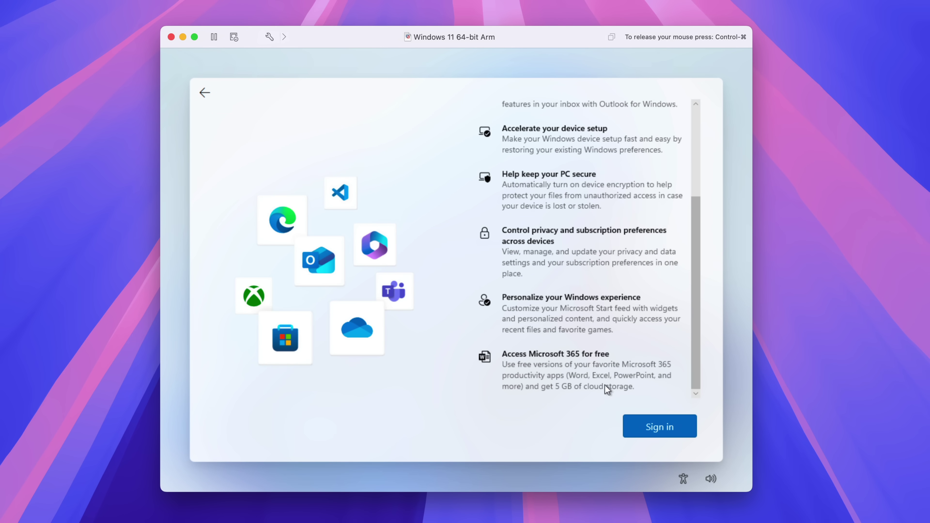
# Step: Move past Microsoft sign-in offline, then reconnect the VM's network adapter
pyautogui.click(656, 428)
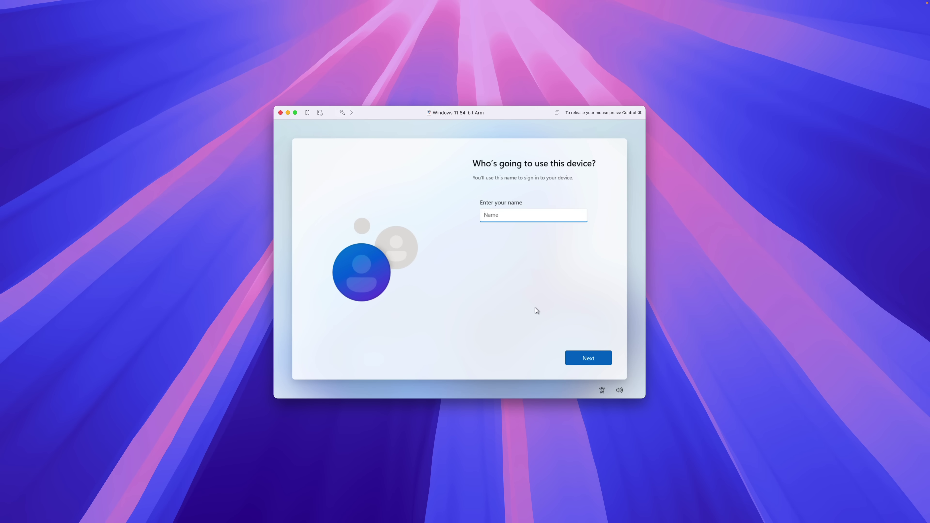
pyautogui.press('ctrl+super')
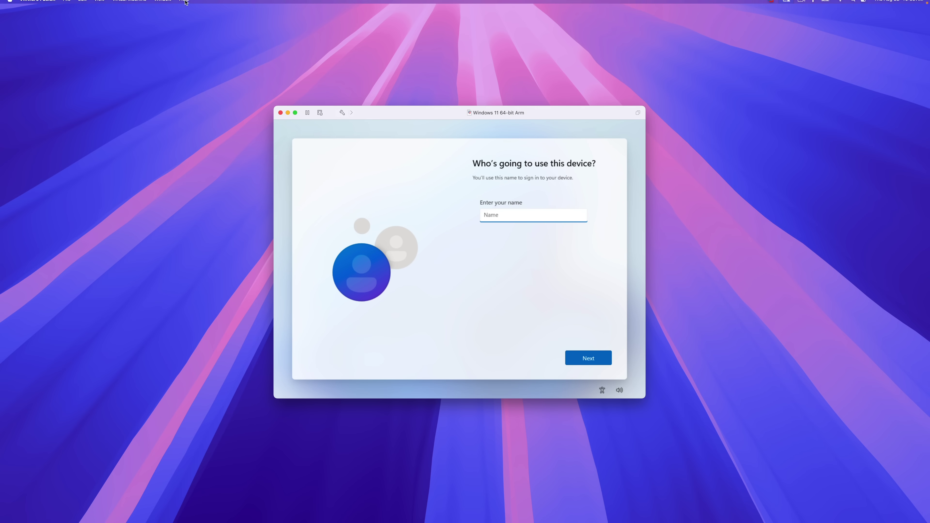
pyautogui.click(130, 4)
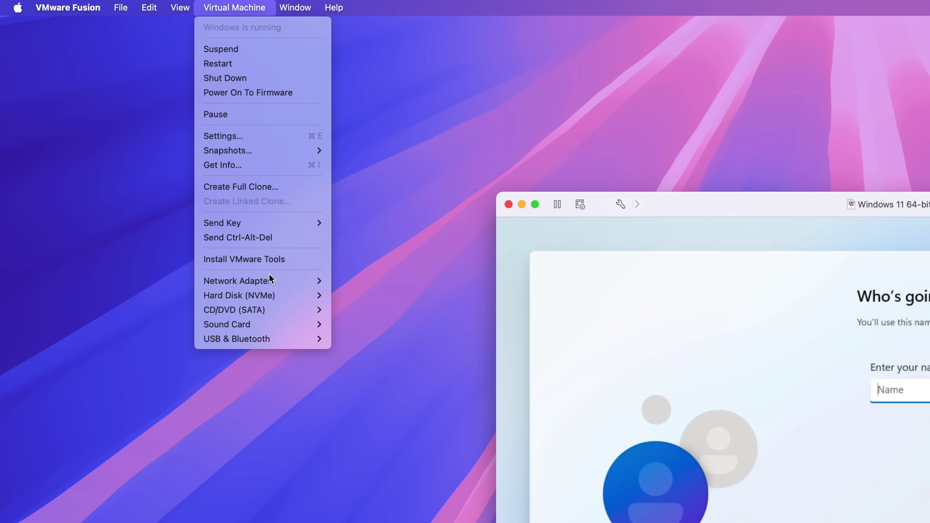
pyautogui.moveTo(270, 282)
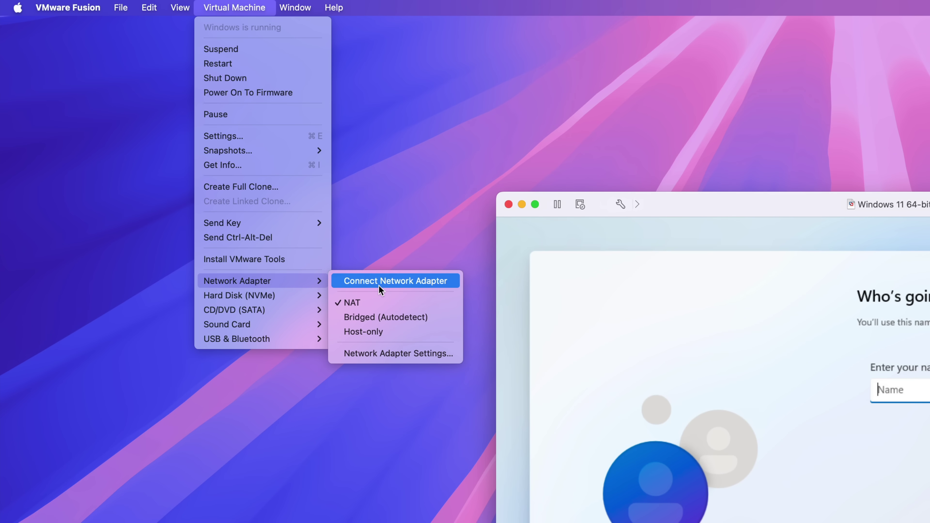
pyautogui.click(383, 281)
# Step: Enter the local account's user name and continue to the password page
pyautogui.click(910, 428)
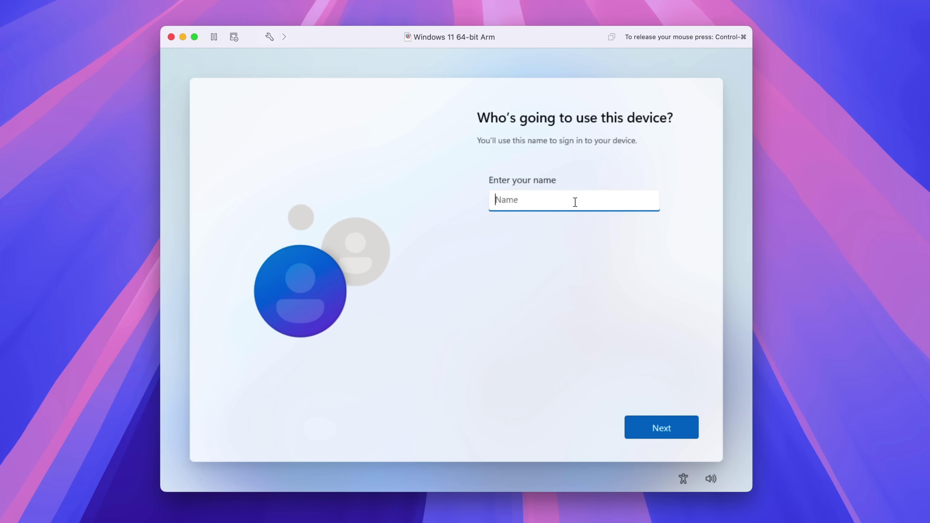
pyautogui.write('Jeff')
pyautogui.click(660, 428)
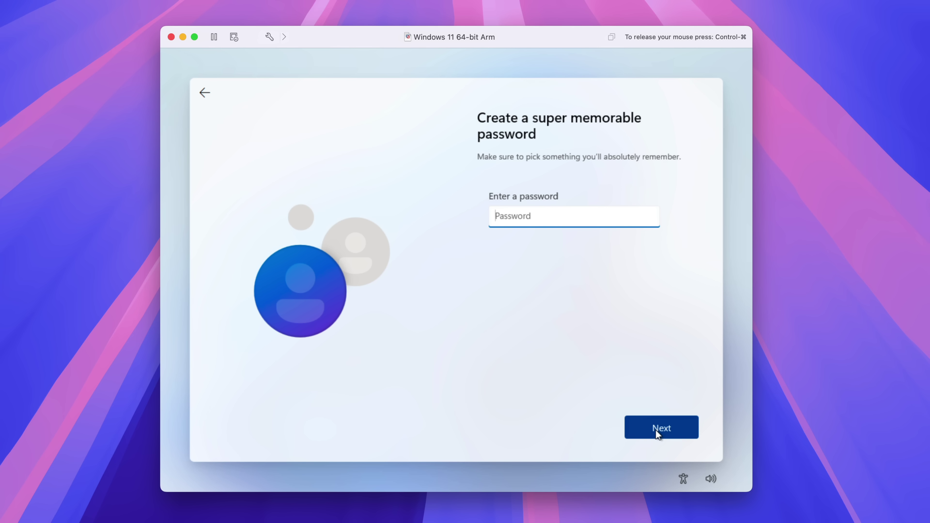
# Step: Skip the password, turn off diagnostic data, inking, tailored experiences and advertising ID, then accept
pyautogui.click(655, 429)
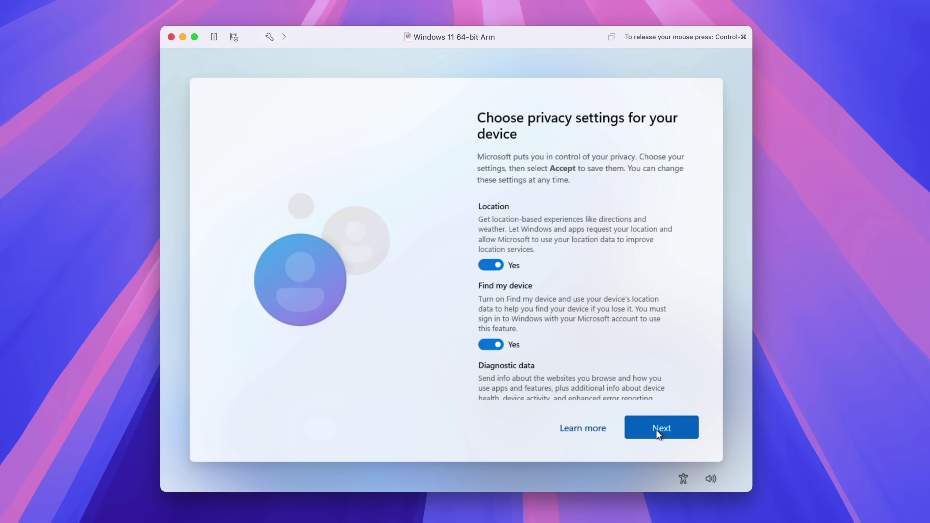
pyautogui.scroll(-4, 492, 326)
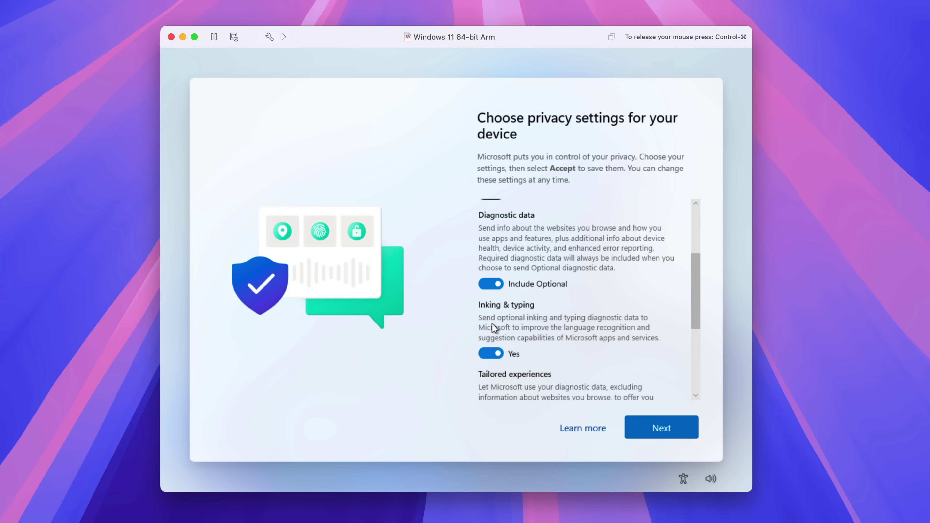
pyautogui.click(490, 284)
pyautogui.click(490, 354)
pyautogui.scroll(-5, 575, 301)
pyautogui.click(490, 266)
pyautogui.click(490, 334)
pyautogui.click(657, 428)
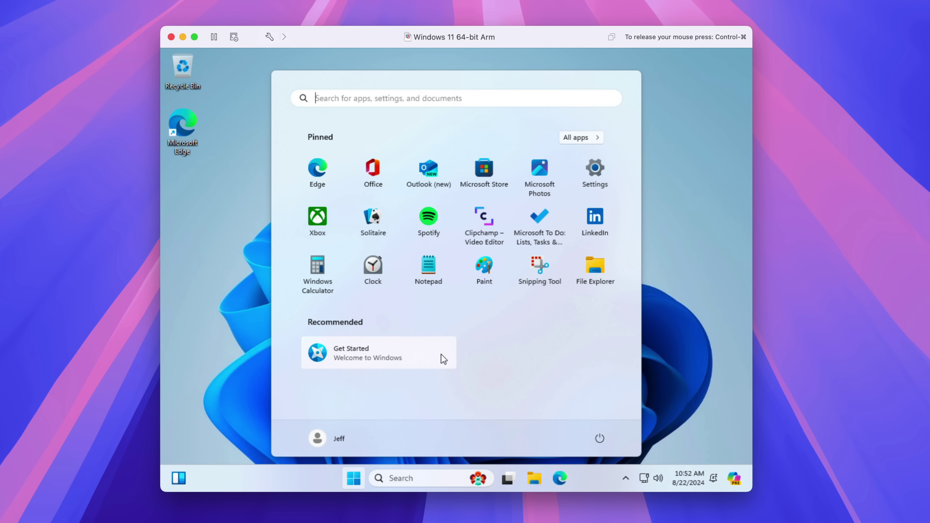
# Step: Mount the VMware Tools disc and launch its setup from File Explorer, allowing changes
pyautogui.click(224, 319)
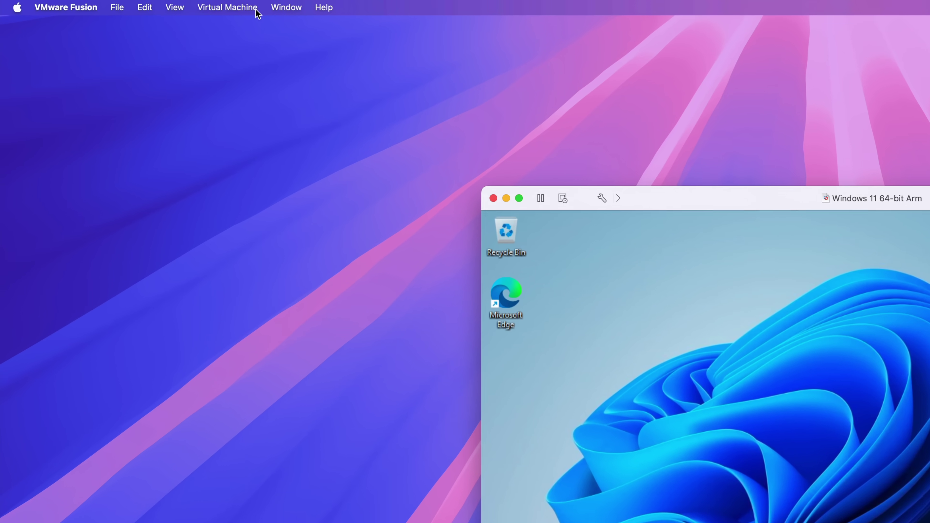
pyautogui.click(128, 4)
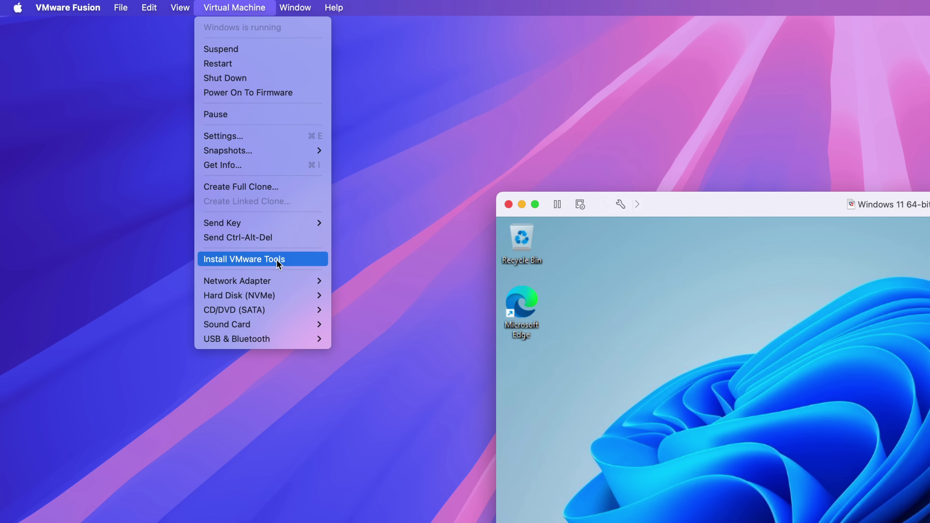
pyautogui.click(285, 258)
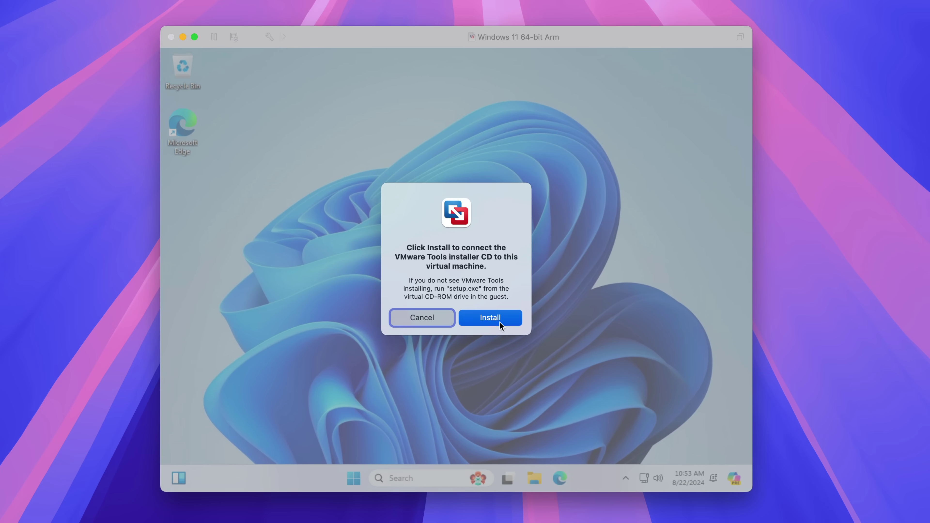
pyautogui.click(490, 295)
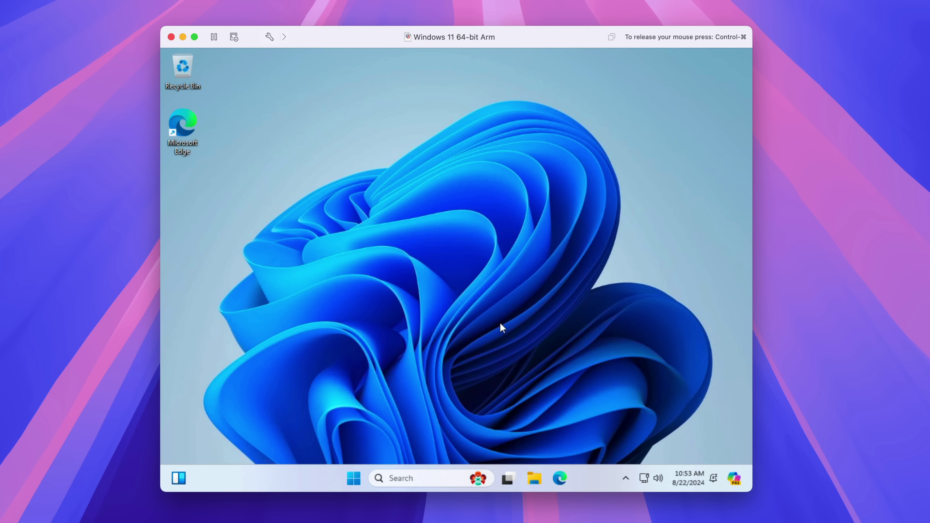
pyautogui.click(535, 478)
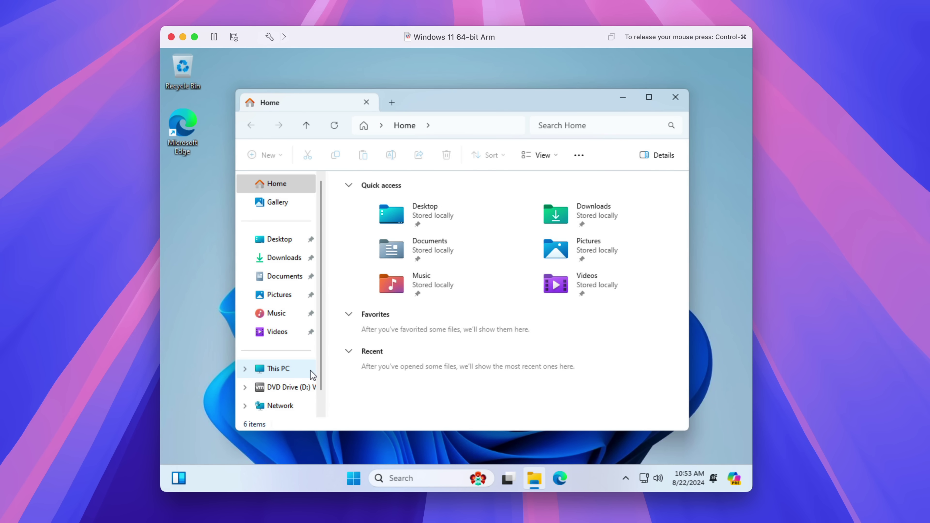
pyautogui.click(293, 388)
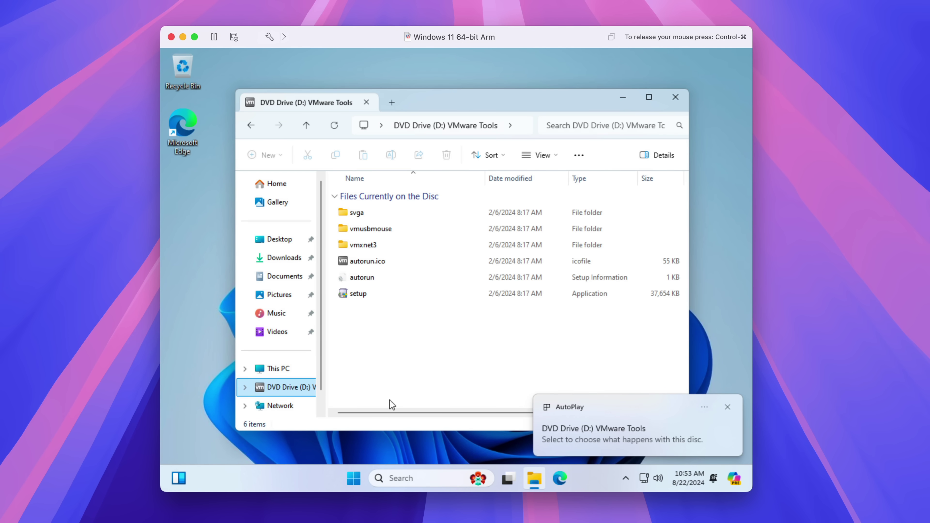
pyautogui.click(391, 298)
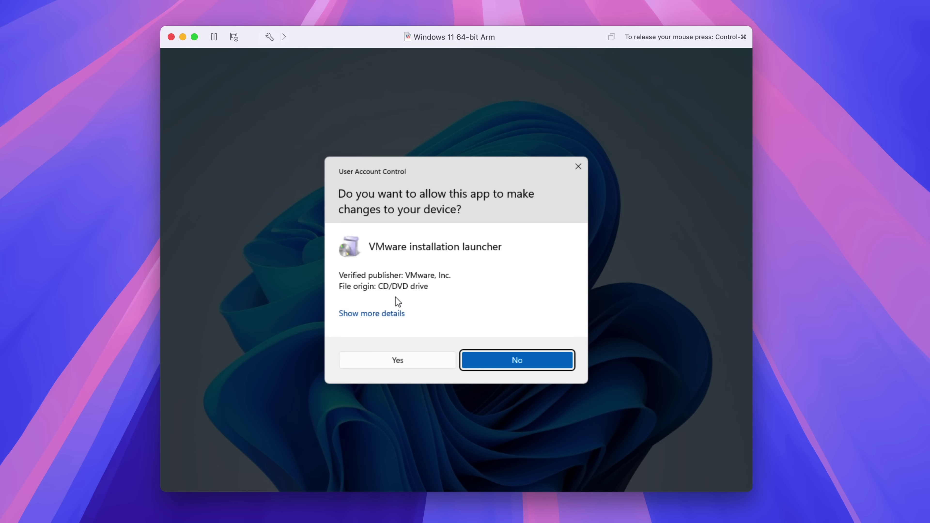
pyautogui.click(416, 364)
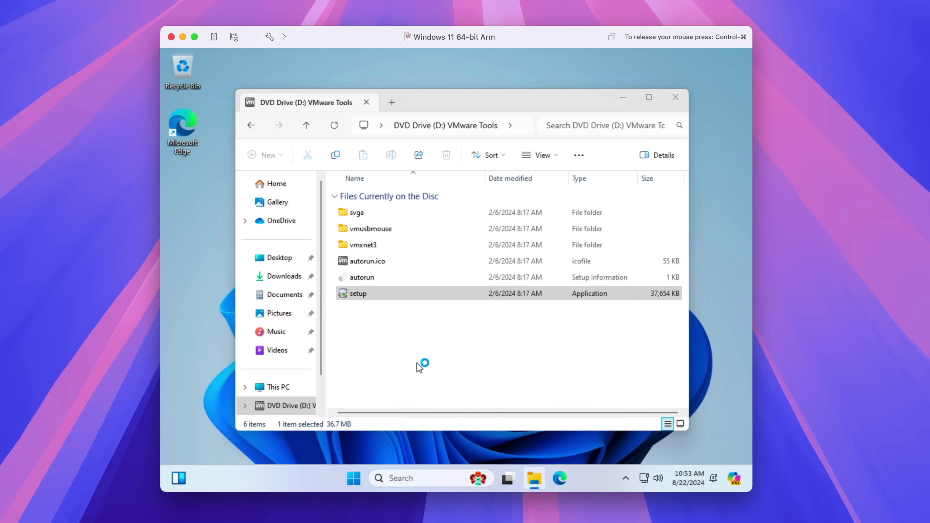
# Step: Install VMware Tools with the Typical setup, finish the wizard and restart Windows
pyautogui.press('super')
pyautogui.click(705, 357)
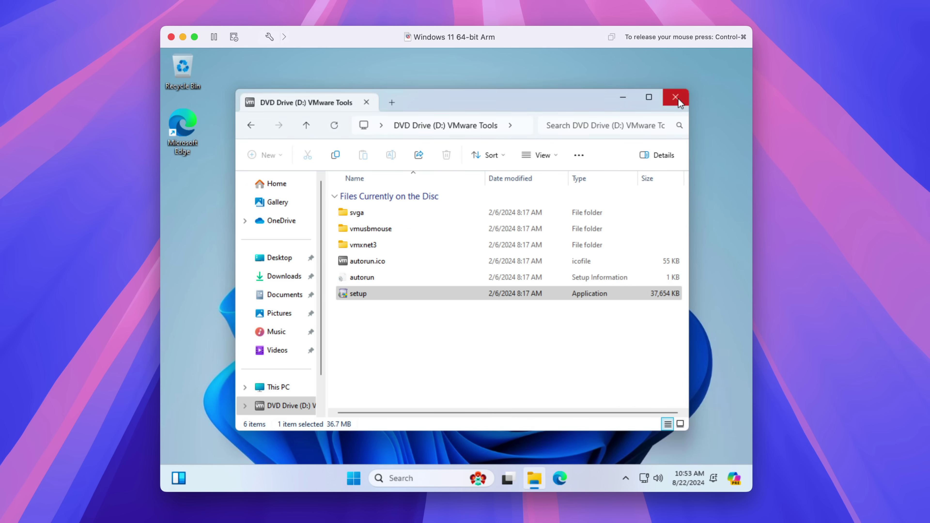
pyautogui.click(676, 98)
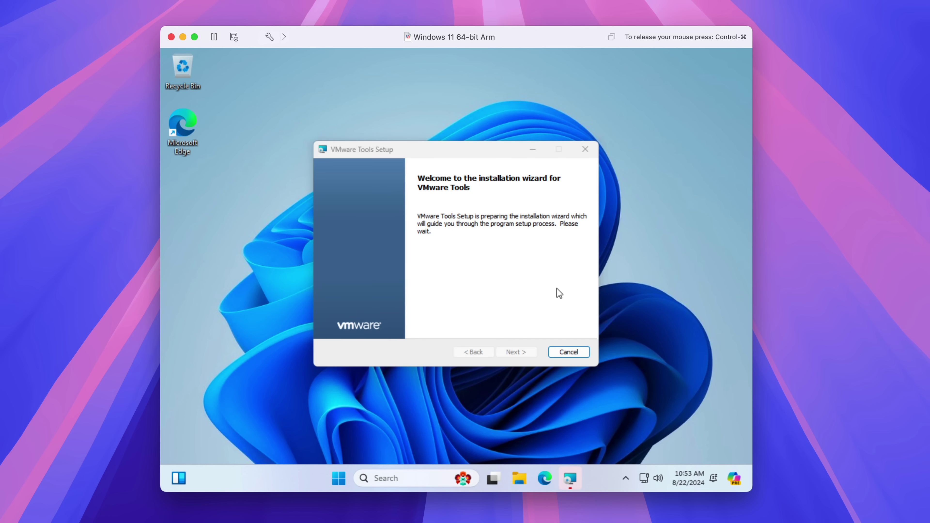
pyautogui.click(516, 352)
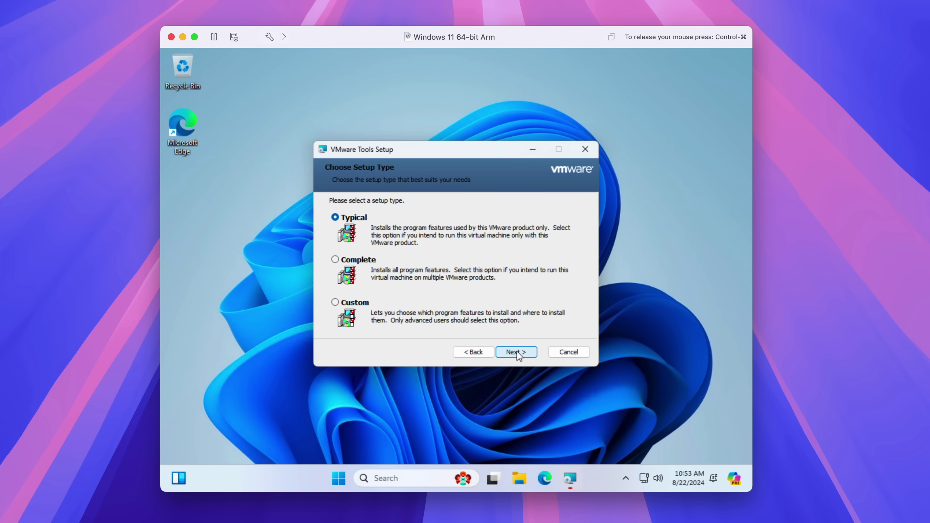
pyautogui.click(517, 352)
pyautogui.click(516, 351)
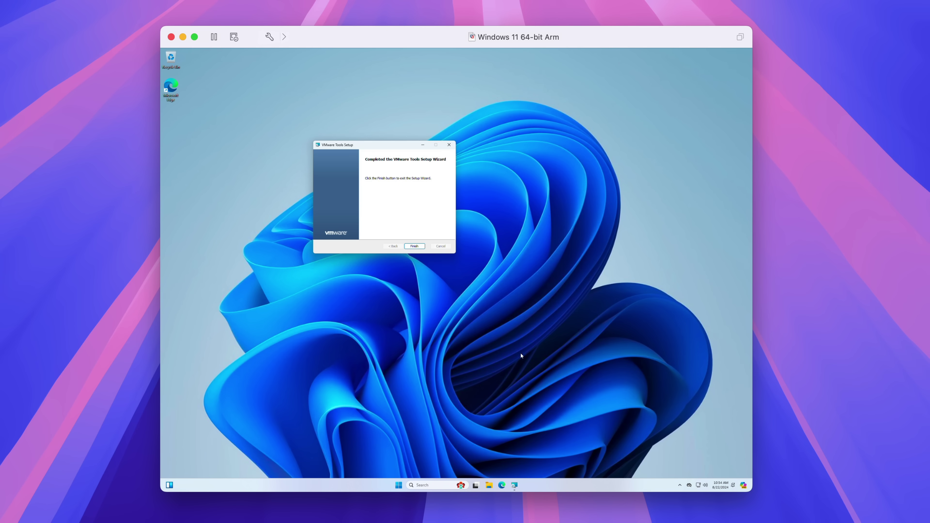
pyautogui.click(414, 246)
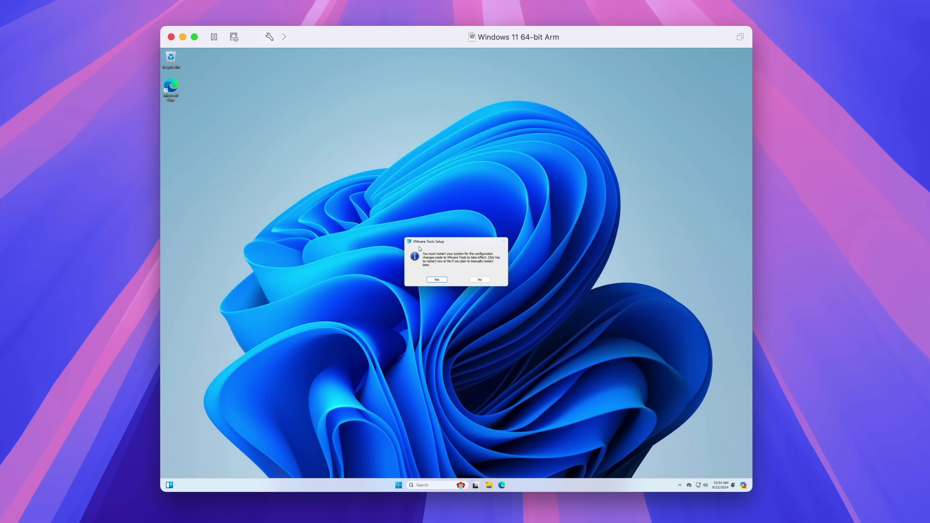
pyautogui.click(439, 280)
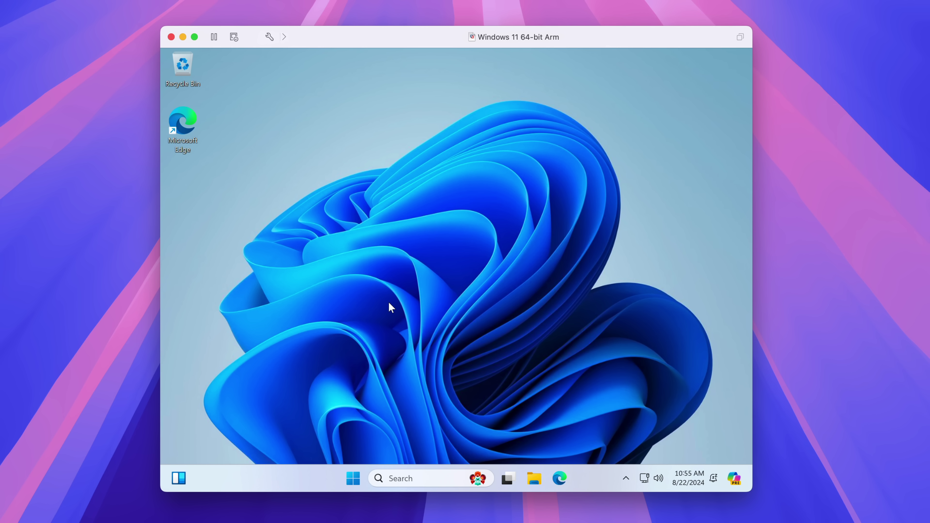
# Step: Start downloading and installing all Windows updates, run the VM full screen, then switch back to the Mac desktop
pyautogui.click(357, 475)
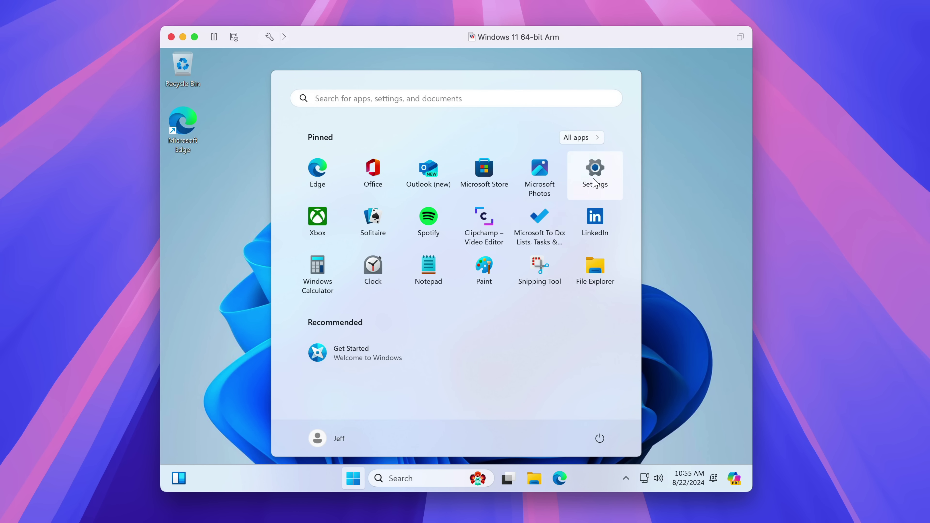
pyautogui.click(595, 170)
pyautogui.scroll(-2, 249, 366)
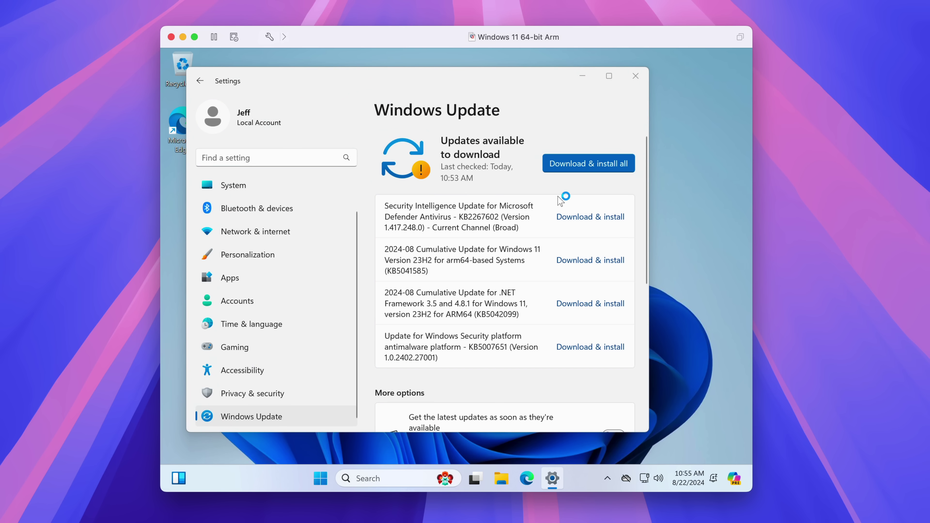
pyautogui.click(576, 166)
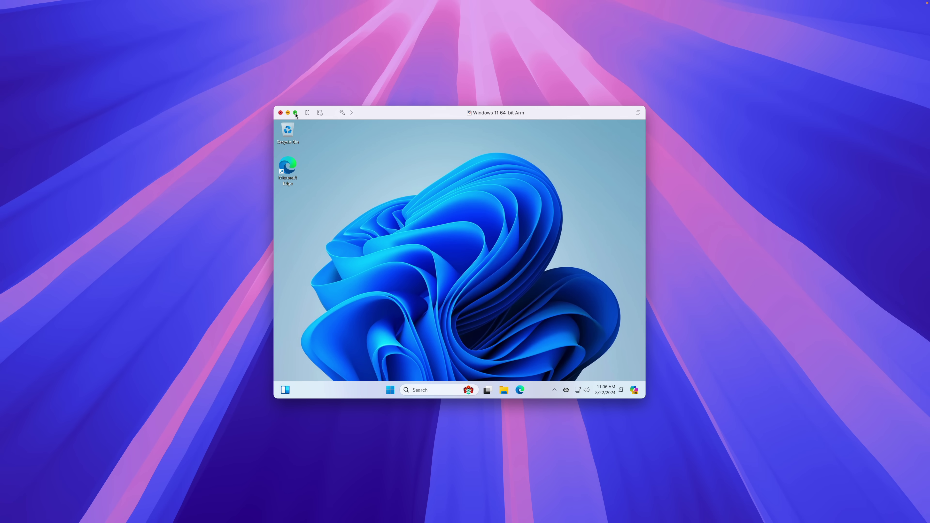
pyautogui.click(295, 112)
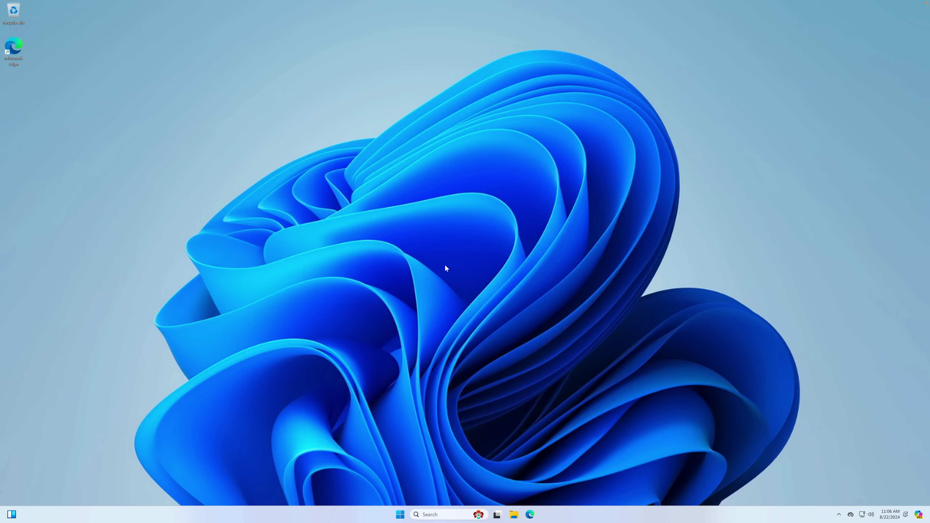
pyautogui.hotkey('ctrl', 'Left')
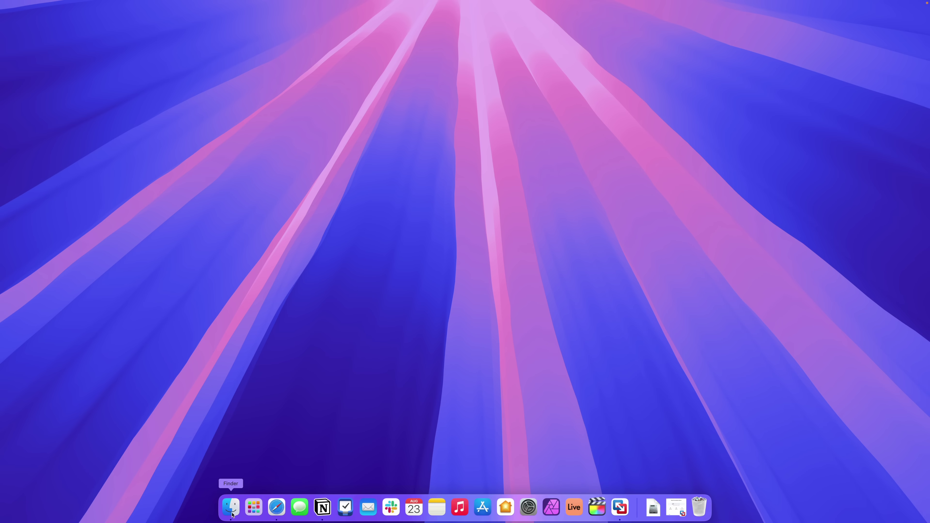
# Step: In Finder, expand Virtual Machines > VMWIsoImages and check the Windows11_22631.2861 arm64 ISO's full file name
pyautogui.click(234, 513)
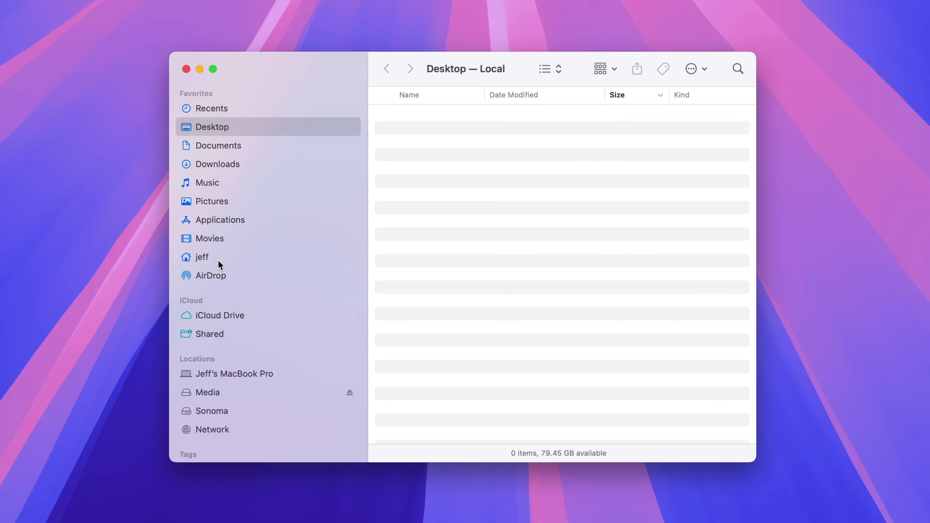
pyautogui.click(323, 256)
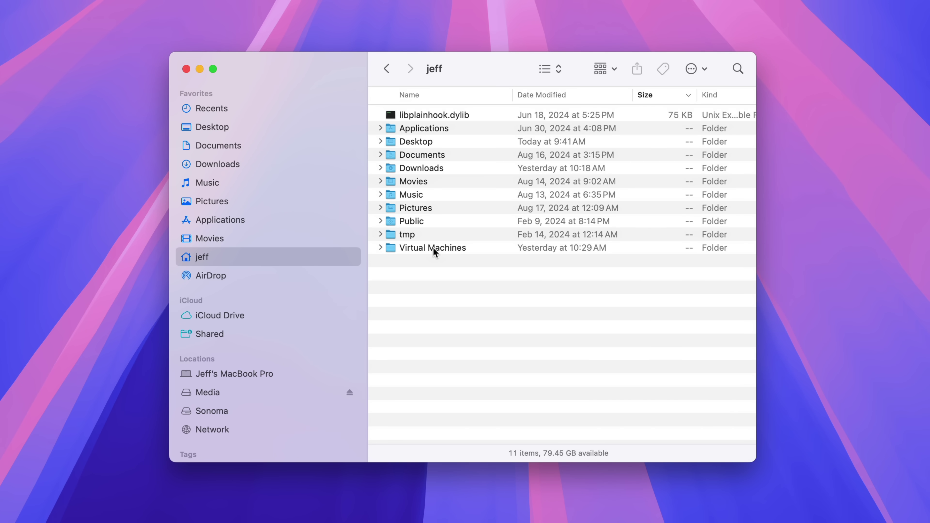
pyautogui.click(433, 248)
pyautogui.click(380, 248)
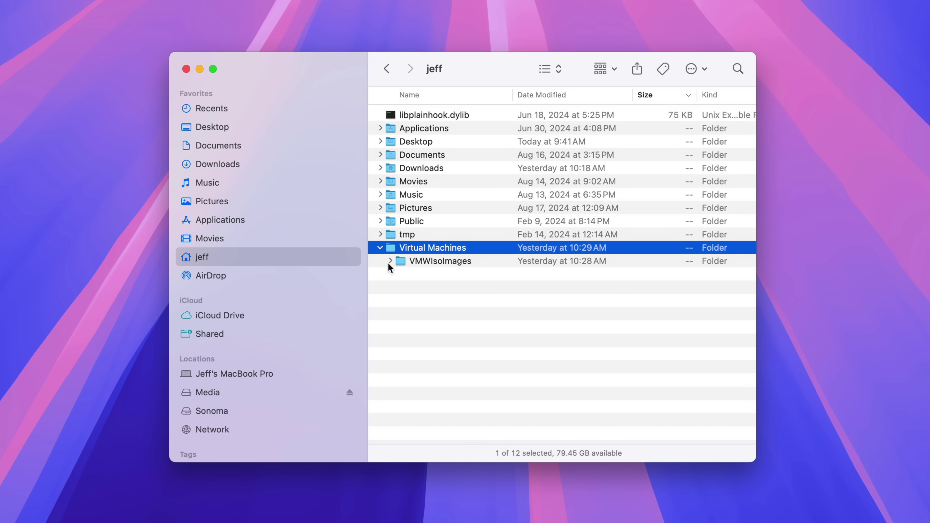
pyautogui.click(391, 261)
pyautogui.click(452, 275)
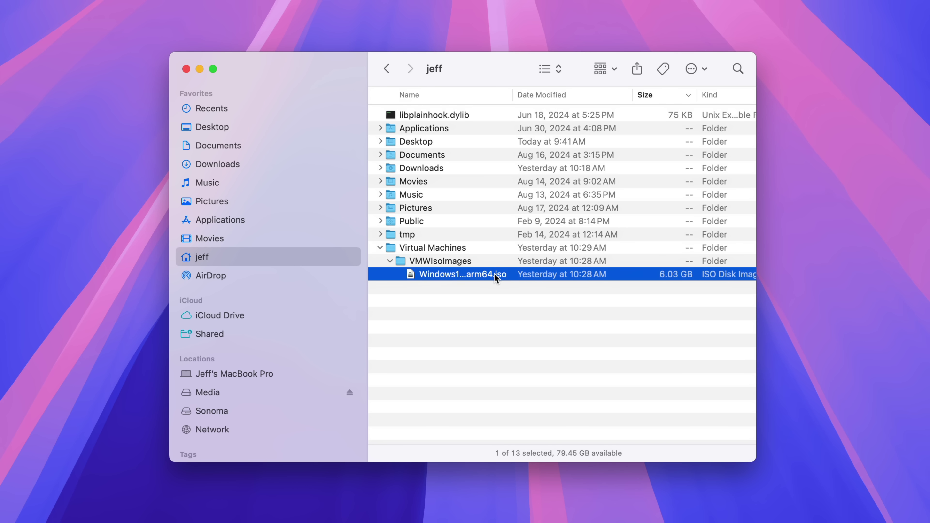
pyautogui.click(485, 274)
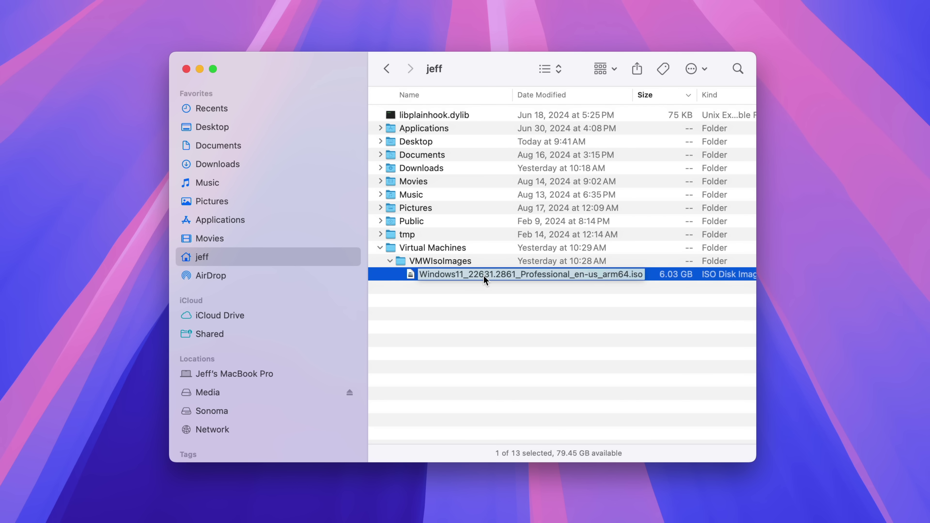
pyautogui.press('Escape')
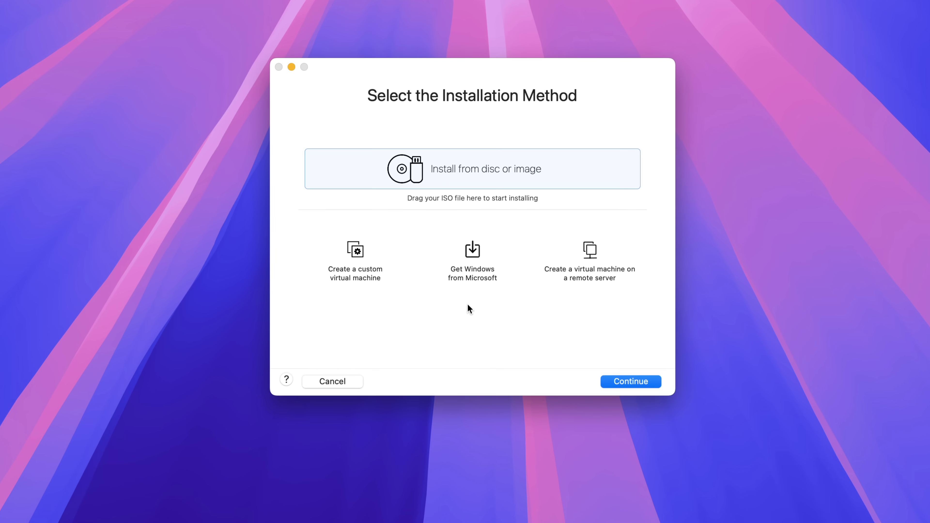
# Step: Start a new VM from a disc image, choosing the Windows 11 arm64 ISO in VMWIsoImages
pyautogui.click(465, 275)
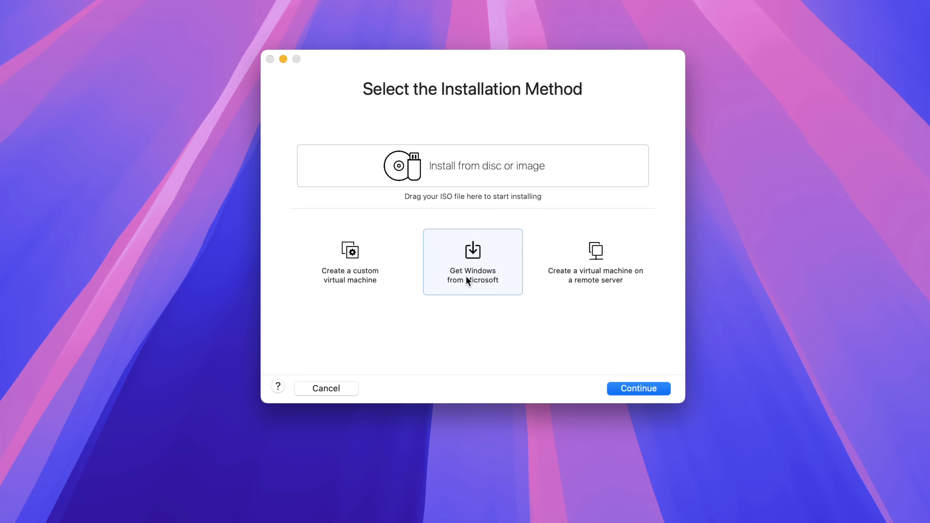
pyautogui.click(475, 179)
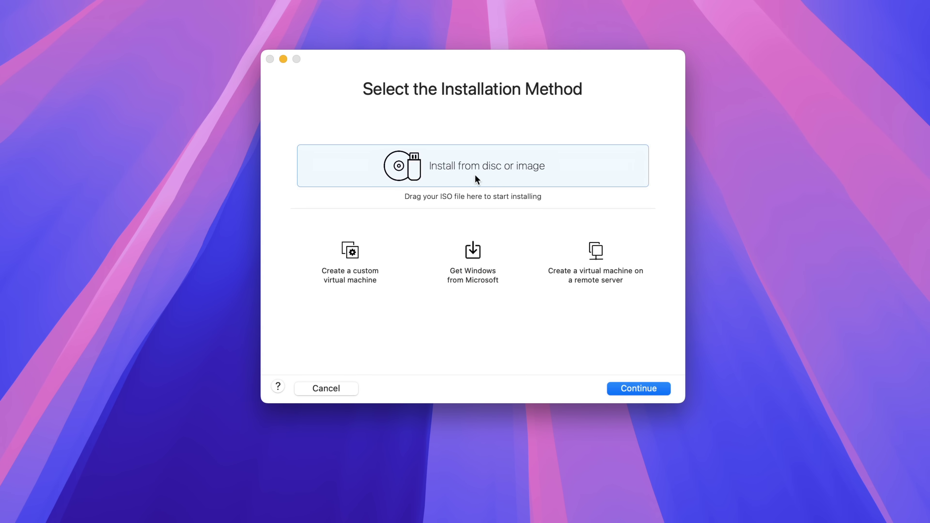
pyautogui.doubleClick(484, 174)
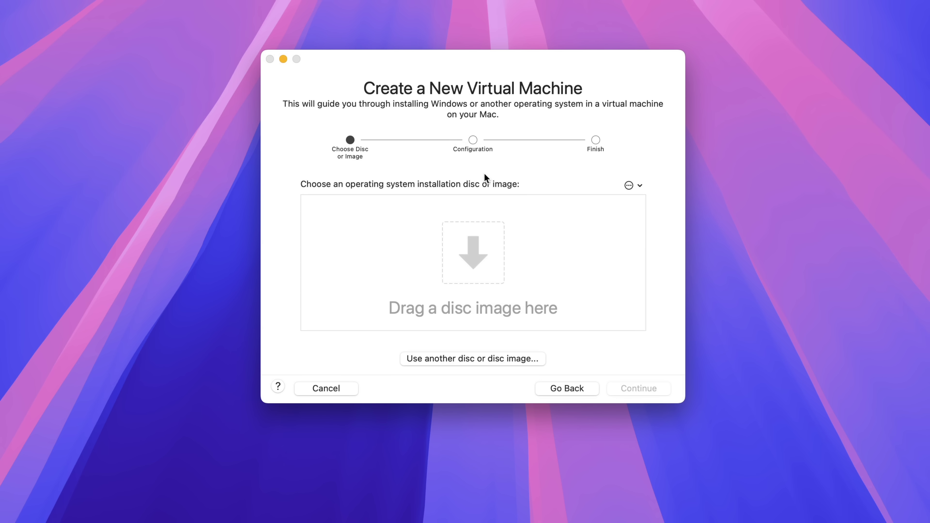
pyautogui.click(473, 360)
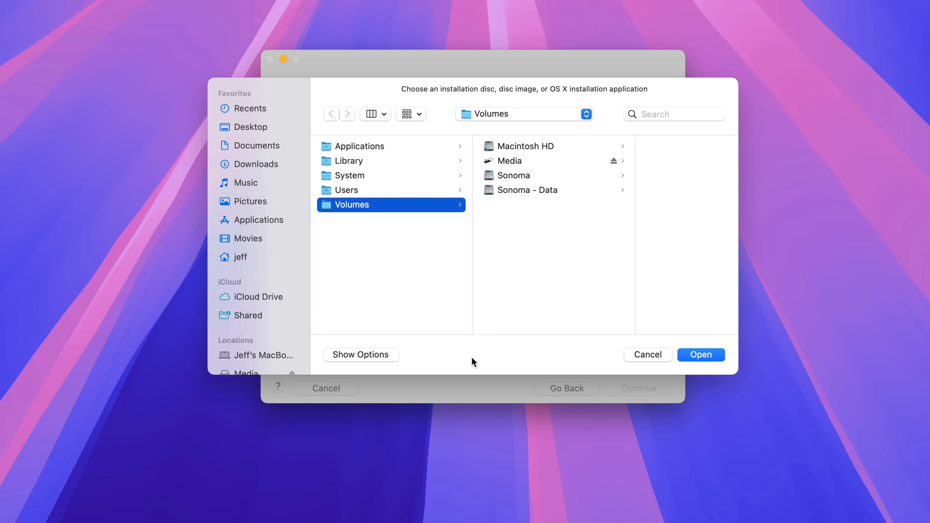
pyautogui.click(245, 255)
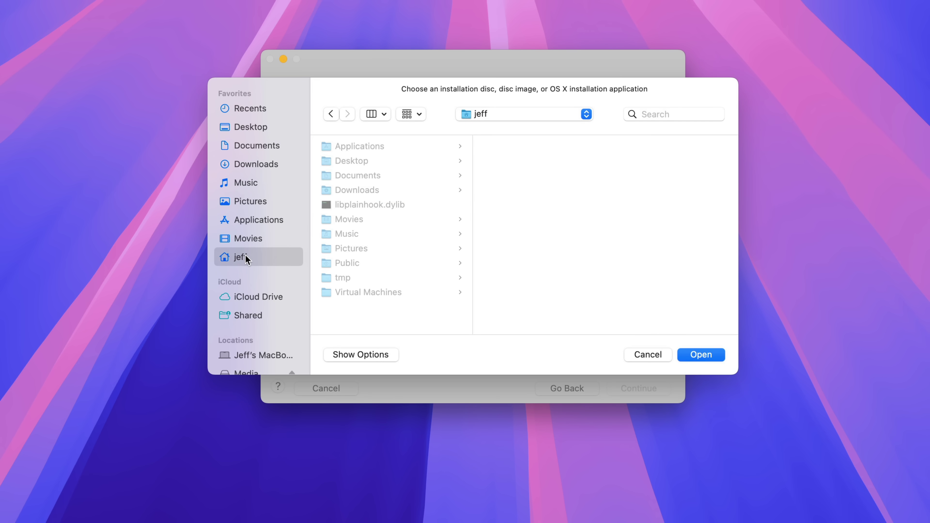
pyautogui.click(385, 292)
pyautogui.click(547, 147)
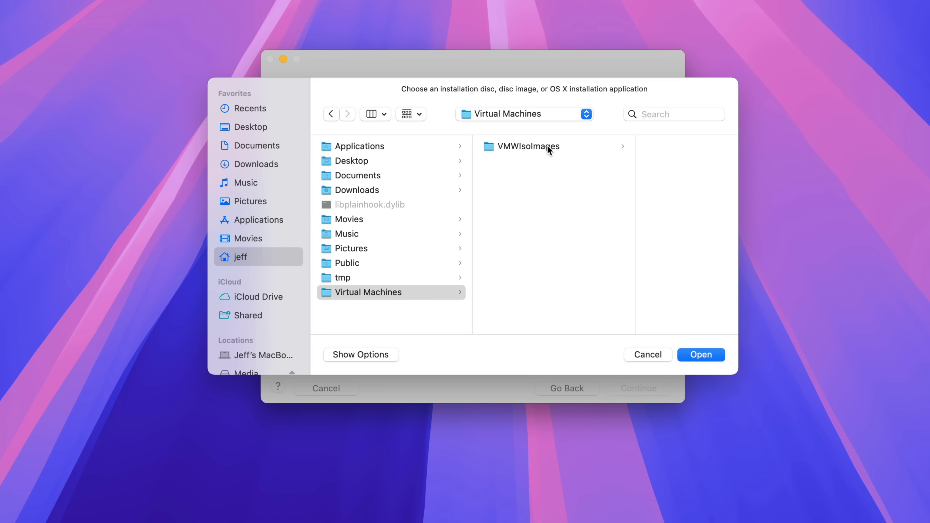
pyautogui.click(632, 149)
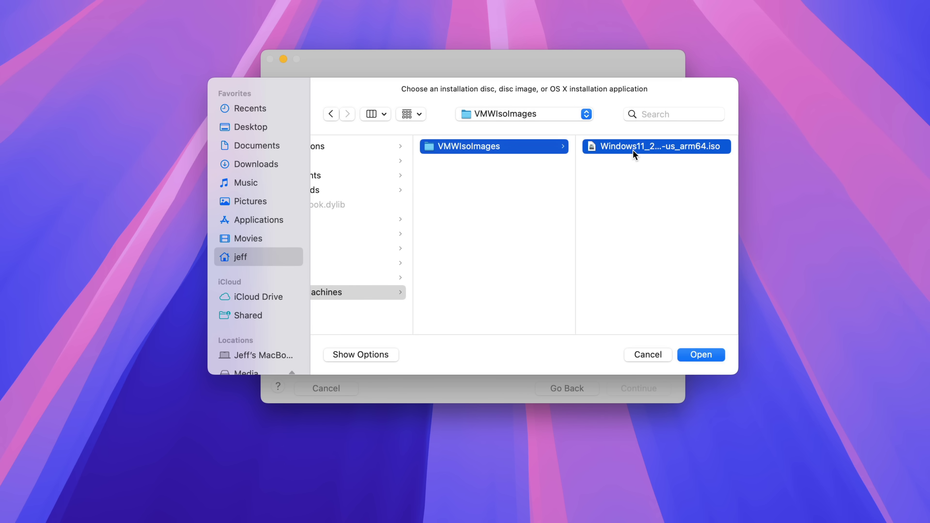
pyautogui.click(701, 354)
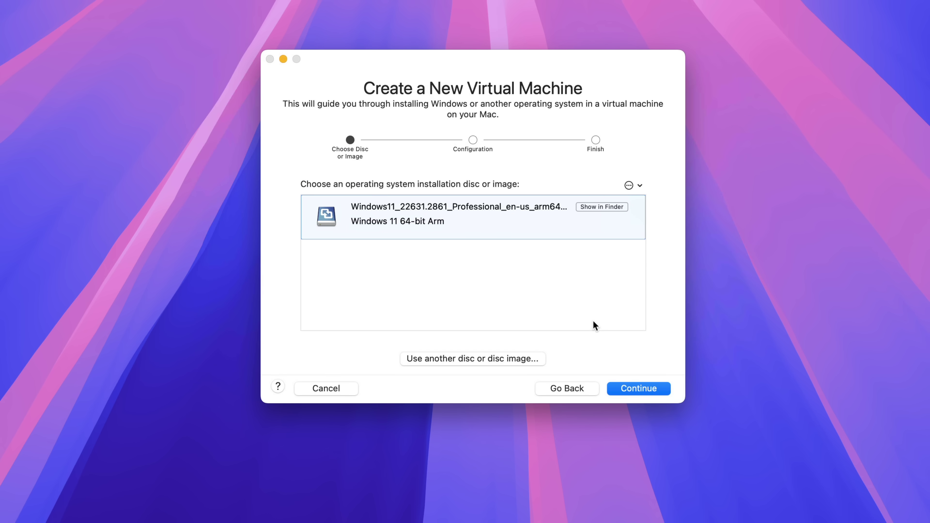
# Step: Accept the default firmware, auto-generate the encryption password, and finish the wizard
pyautogui.click(642, 389)
pyautogui.click(642, 389)
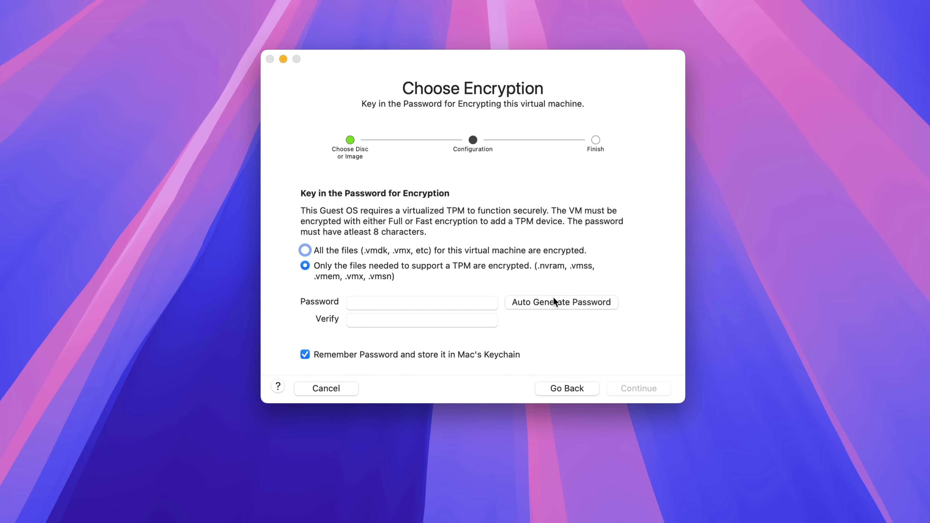
pyautogui.click(553, 298)
pyautogui.click(640, 389)
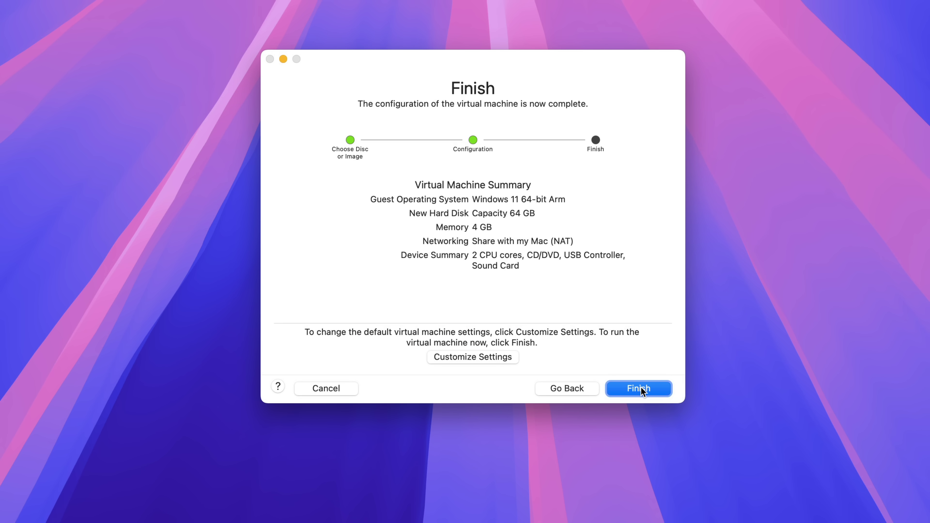
pyautogui.click(640, 389)
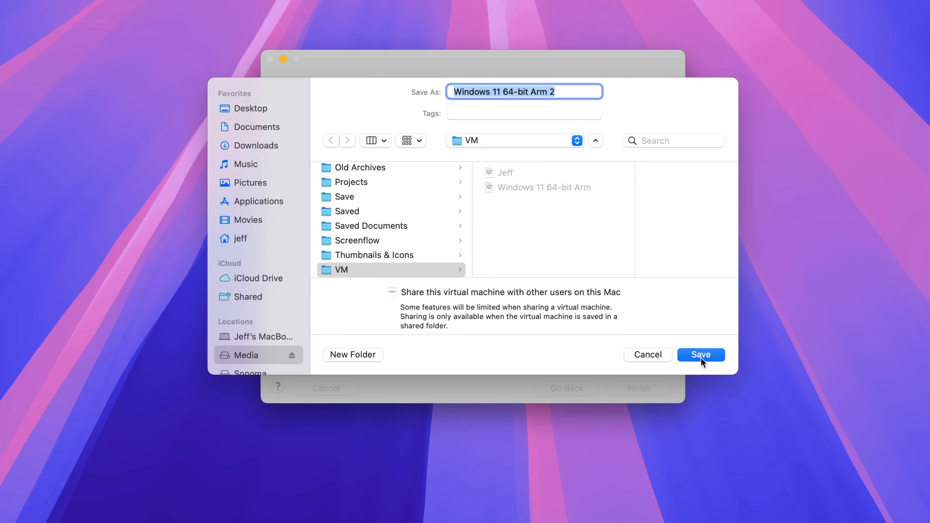